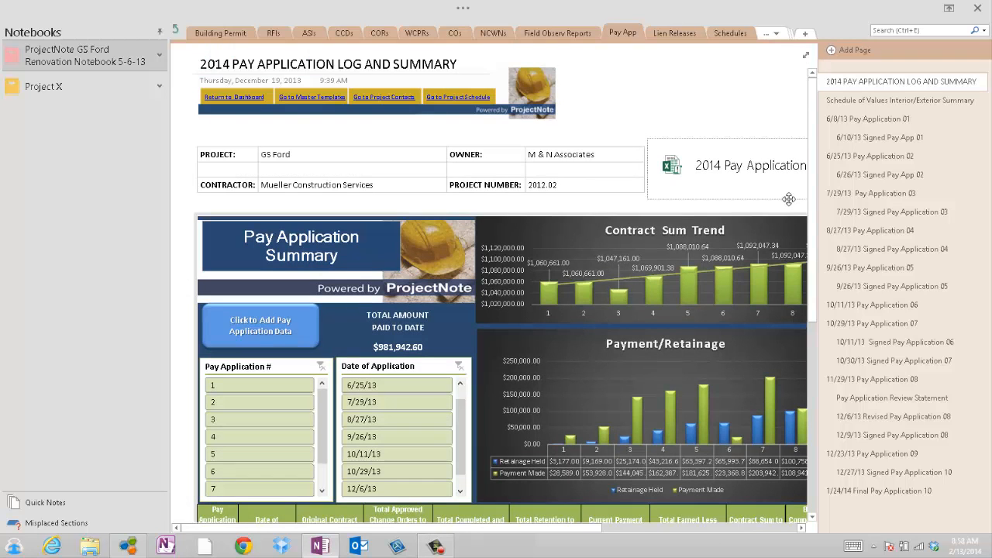
Examine the pay application log and summary page, including its charts, filters and payment table
drag(812, 214, 802, 252)
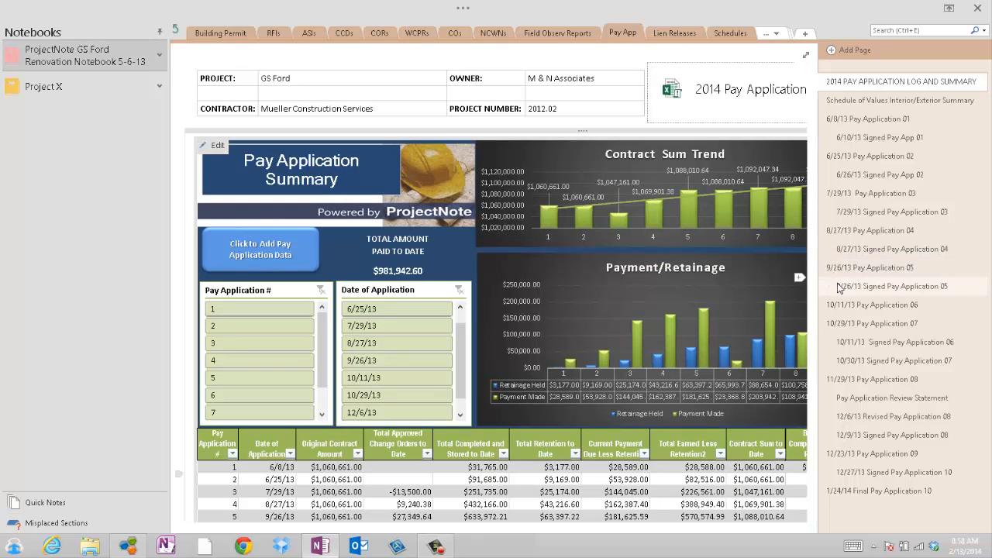
drag(815, 295, 815, 339)
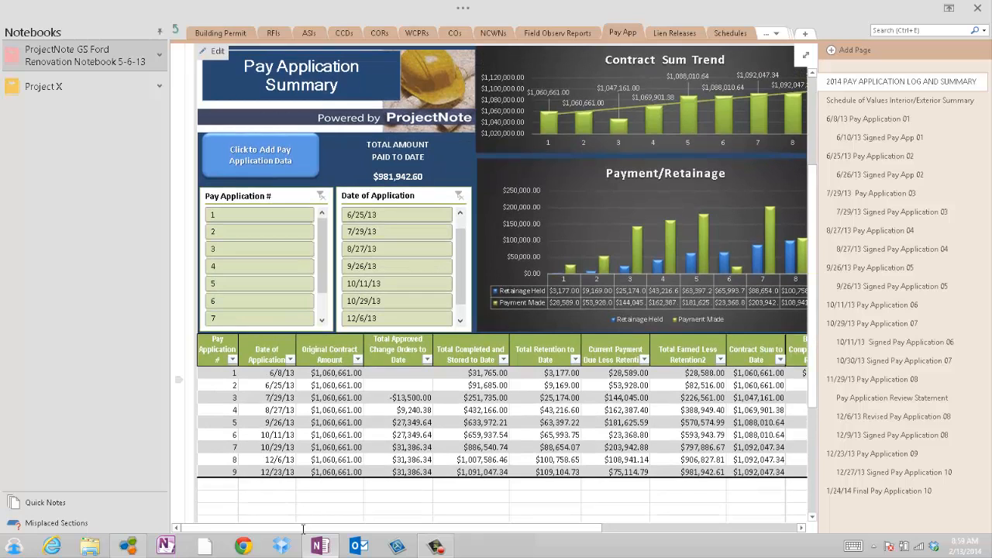
scroll(505, 373, up, 2)
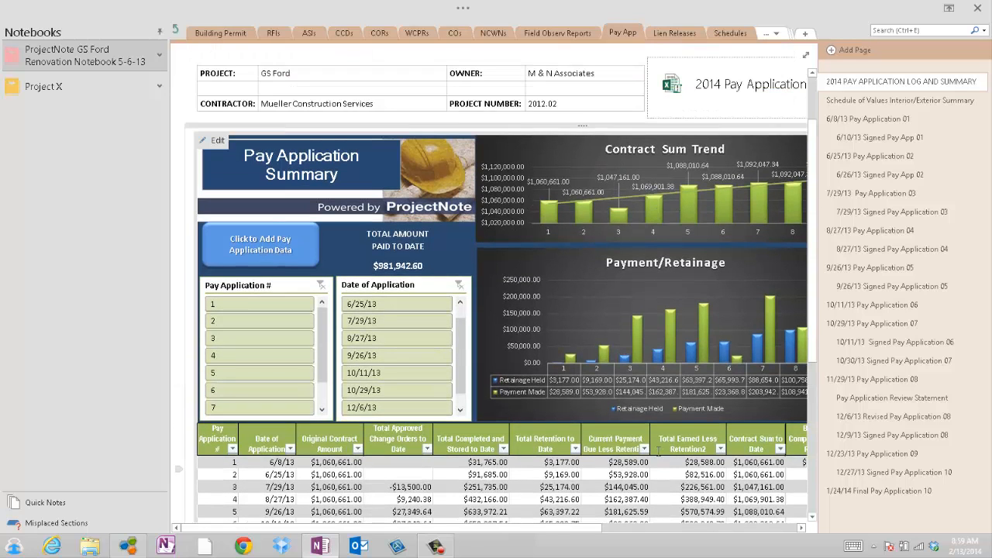
drag(585, 533, 633, 532)
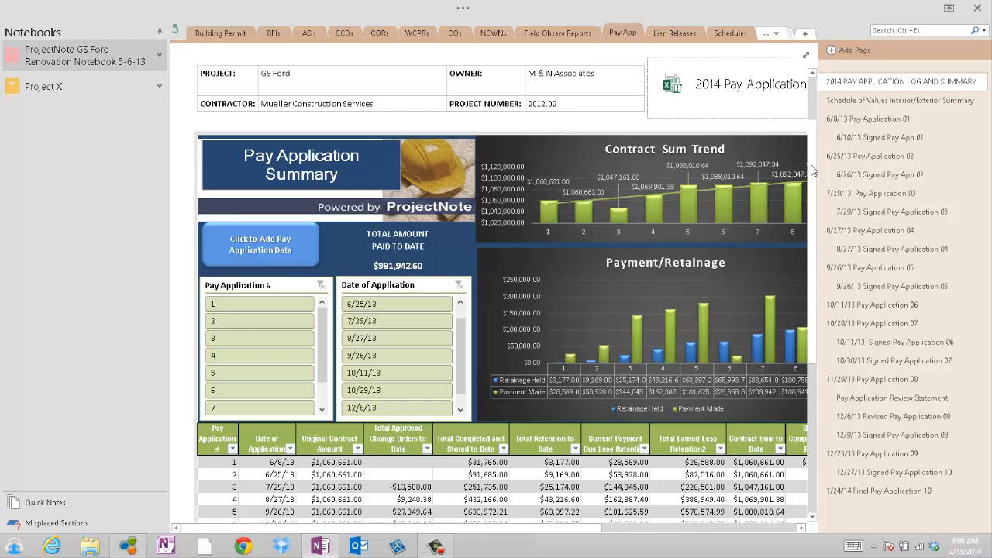
scroll(815, 288, down, 3)
scroll(815, 289, up, 3)
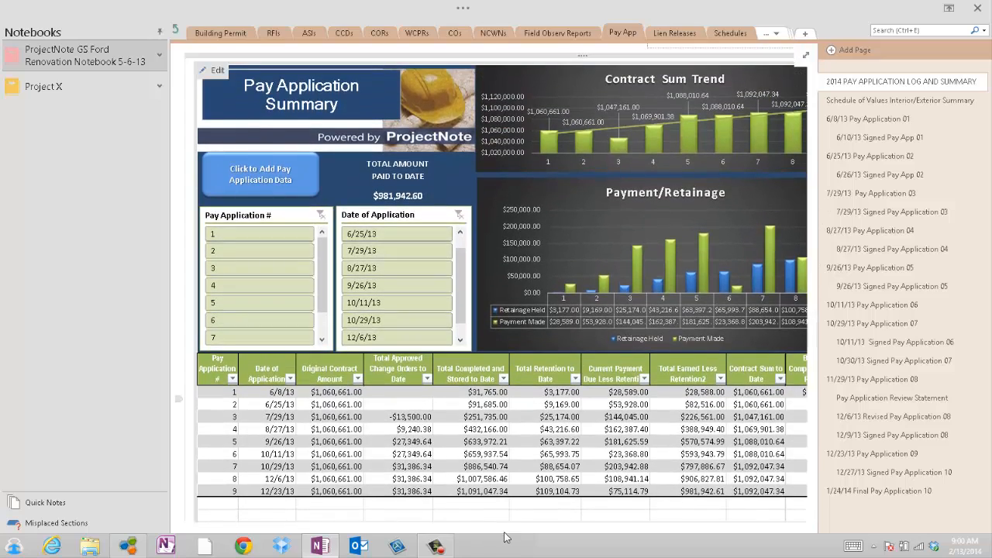
drag(509, 530, 494, 546)
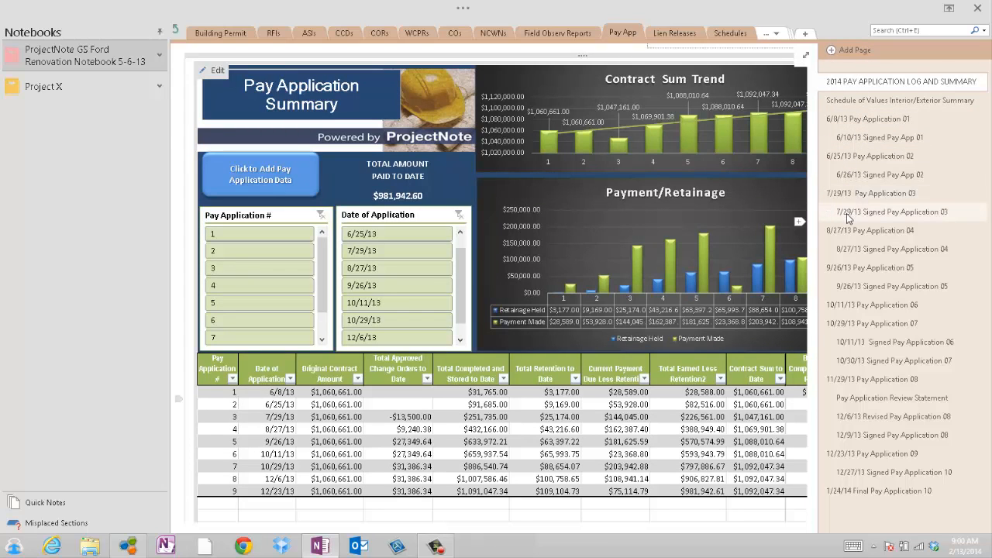
View the Pay Application 05, 06, 07 and 08 pages and return to the 2014 pay application log and summary
click(846, 268)
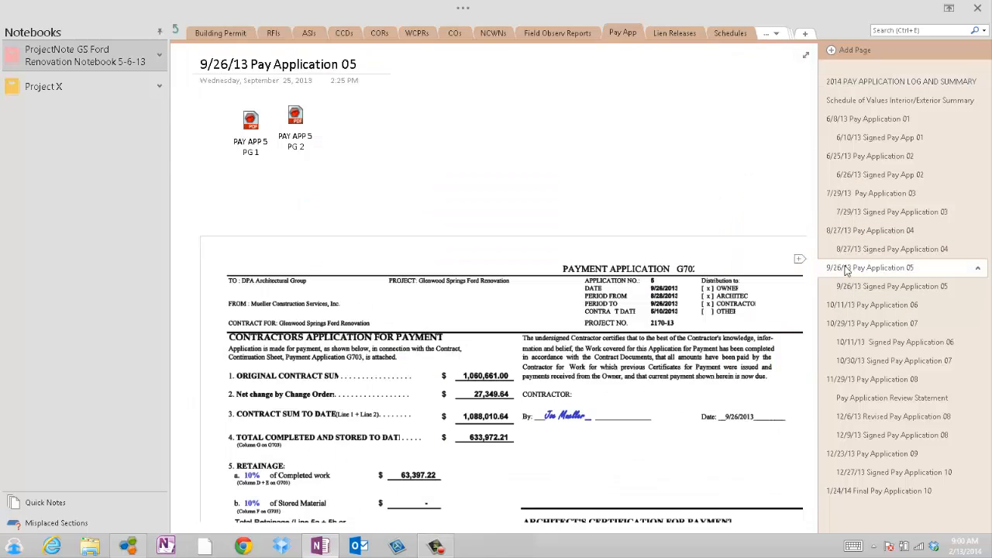
click(849, 306)
click(845, 323)
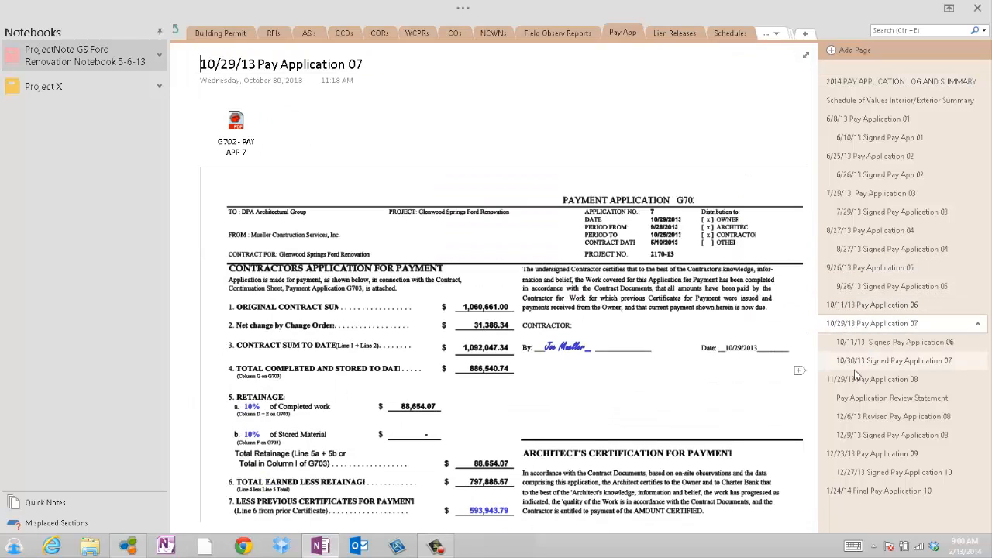
click(848, 382)
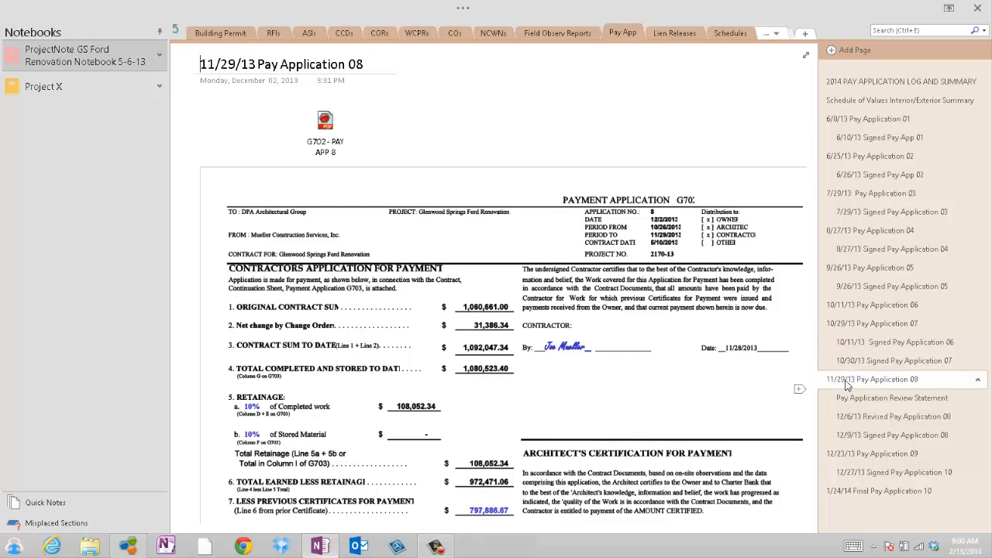
click(871, 82)
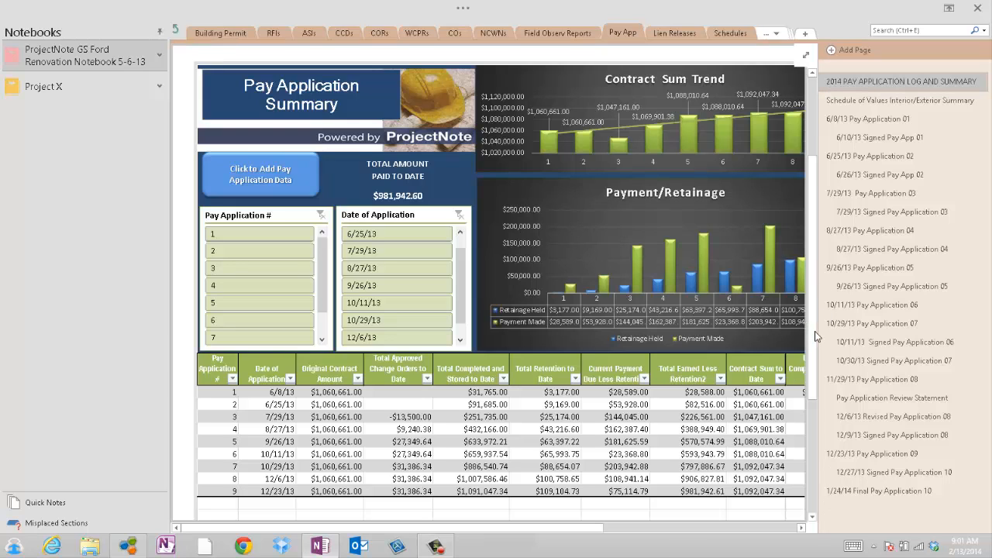
Open the embedded Pay Application Summary spreadsheet for editing in Excel and deselect the preselected range
mouse_move(813, 311)
mouse_down()
mouse_move(813, 228)
mouse_move(807, 303)
mouse_up()
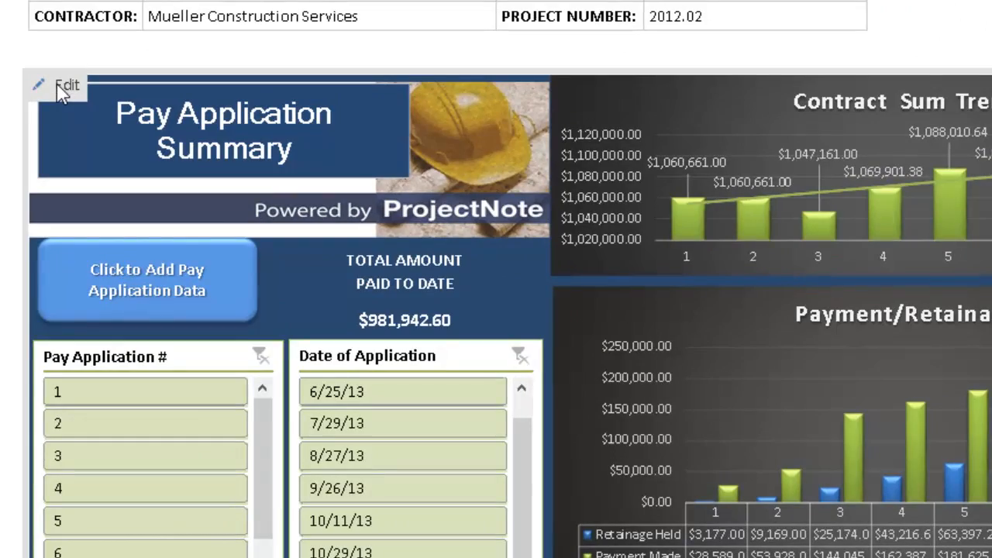
click(63, 90)
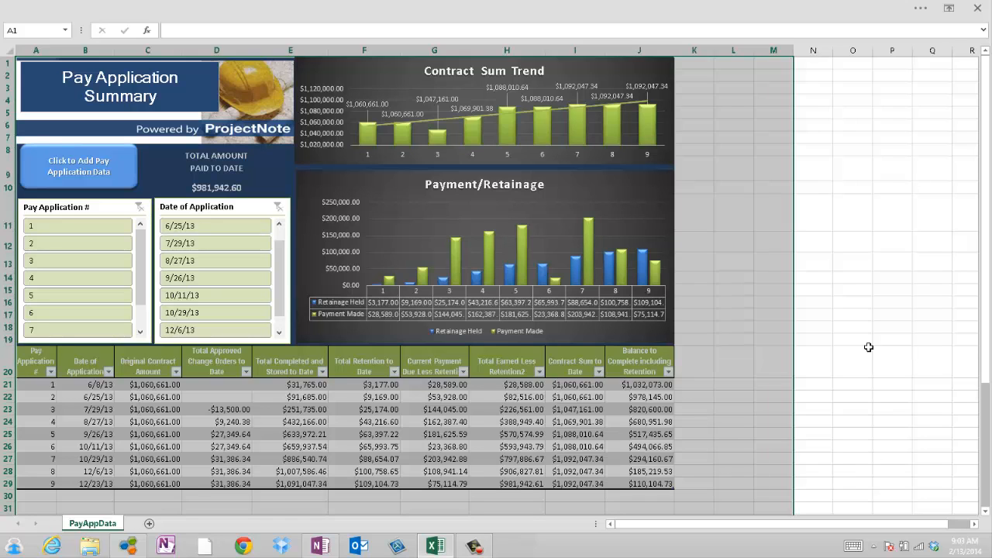
click(867, 347)
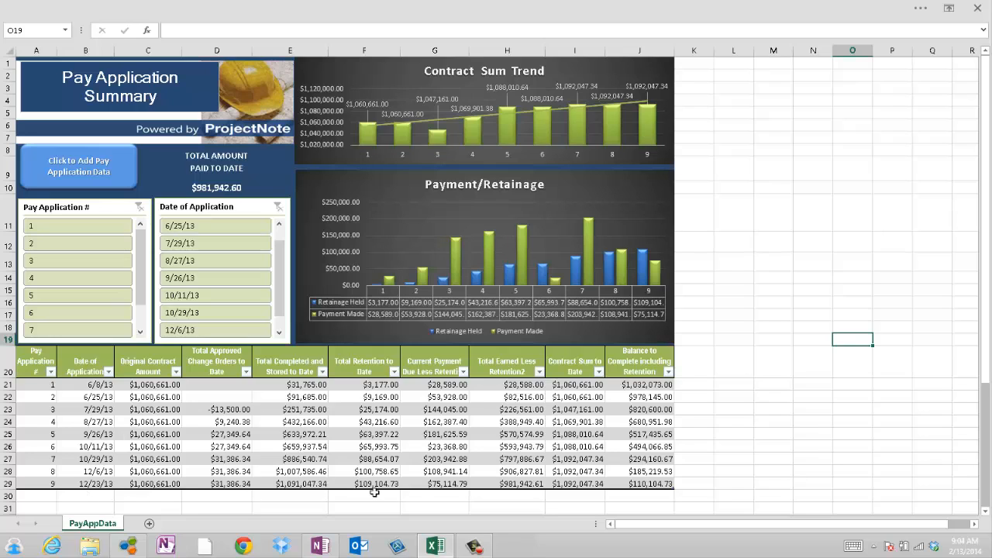
Inspect the contract amount, approved change orders, completed total and application date entries for pay application 9
click(139, 487)
click(220, 487)
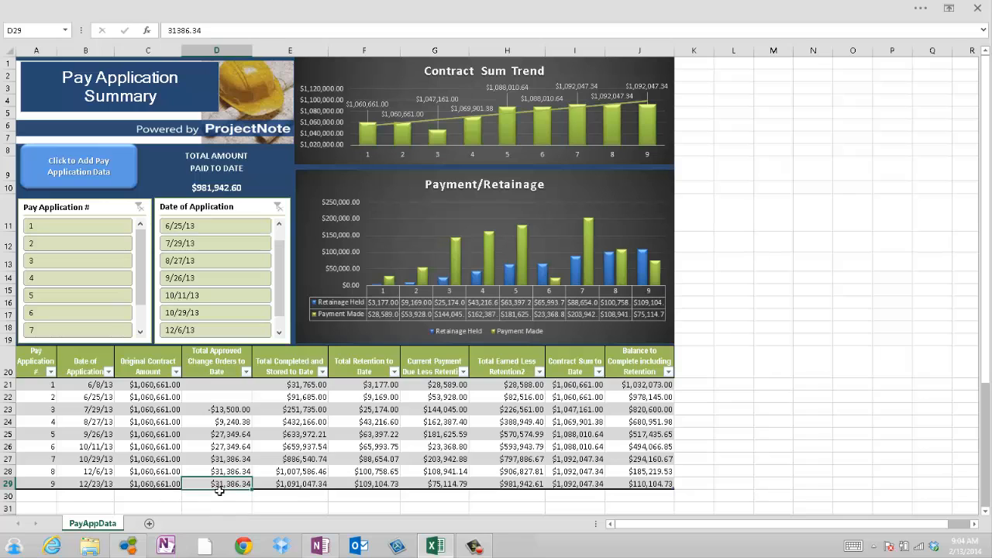
click(314, 486)
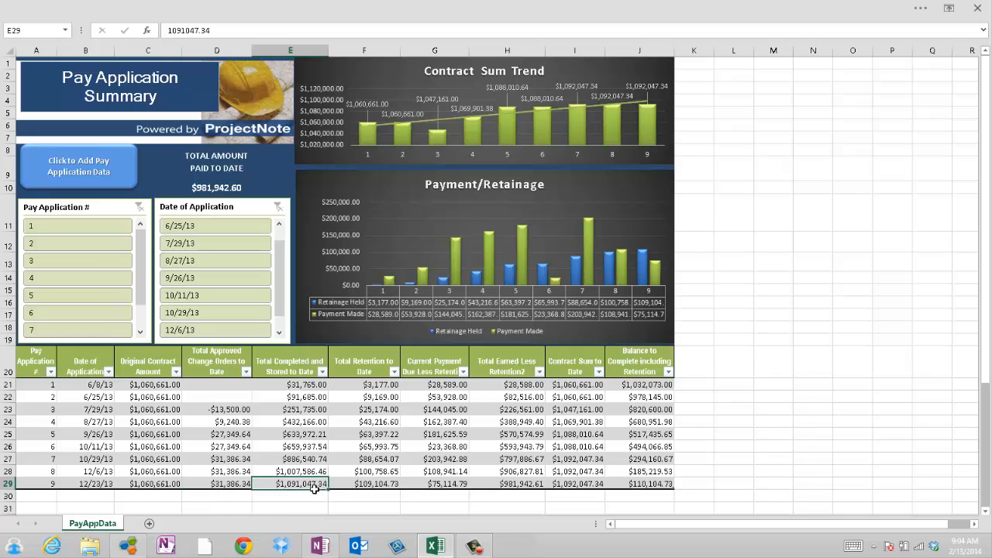
click(92, 487)
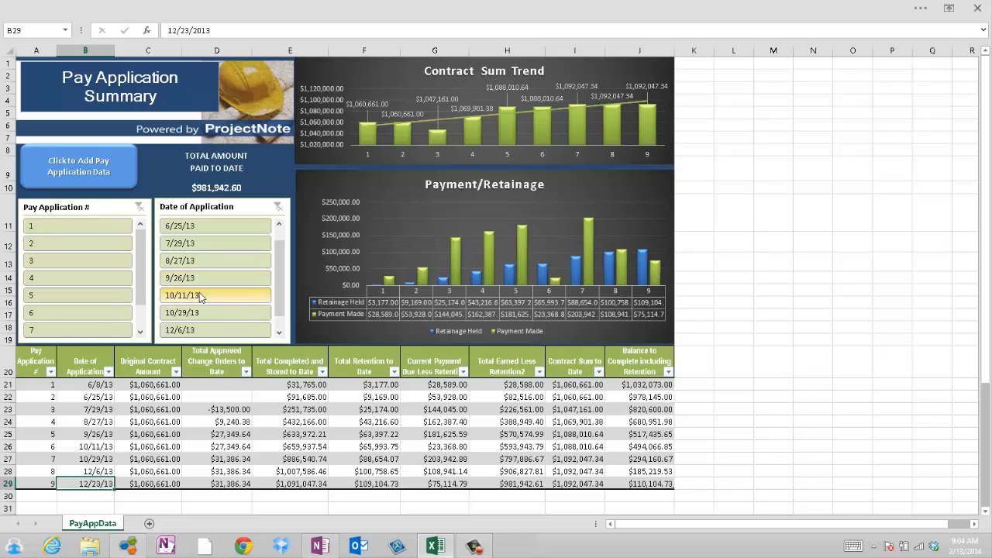
Filter the summary by pay application 2 and clear it, view applications 1 and 4 individually, and clear the filter again
click(83, 246)
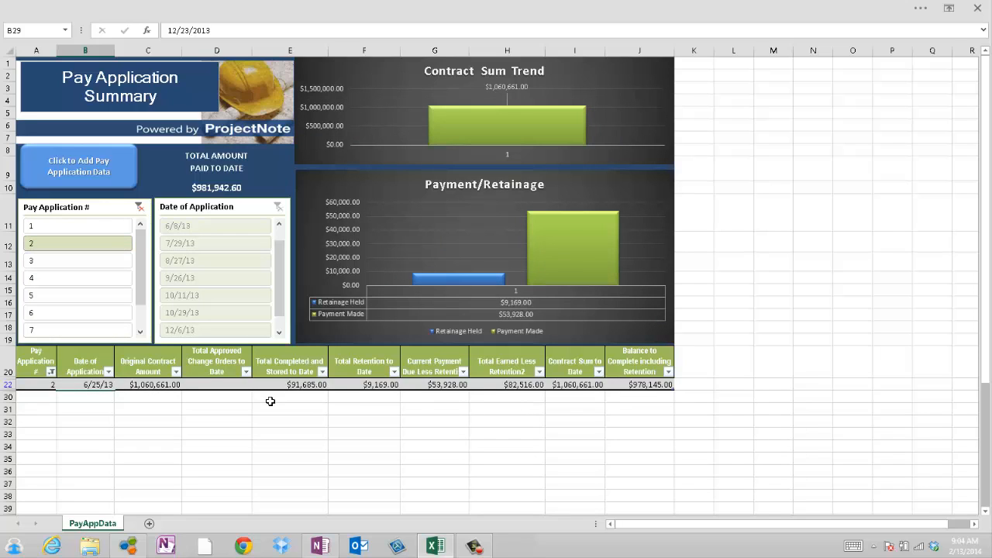
click(140, 208)
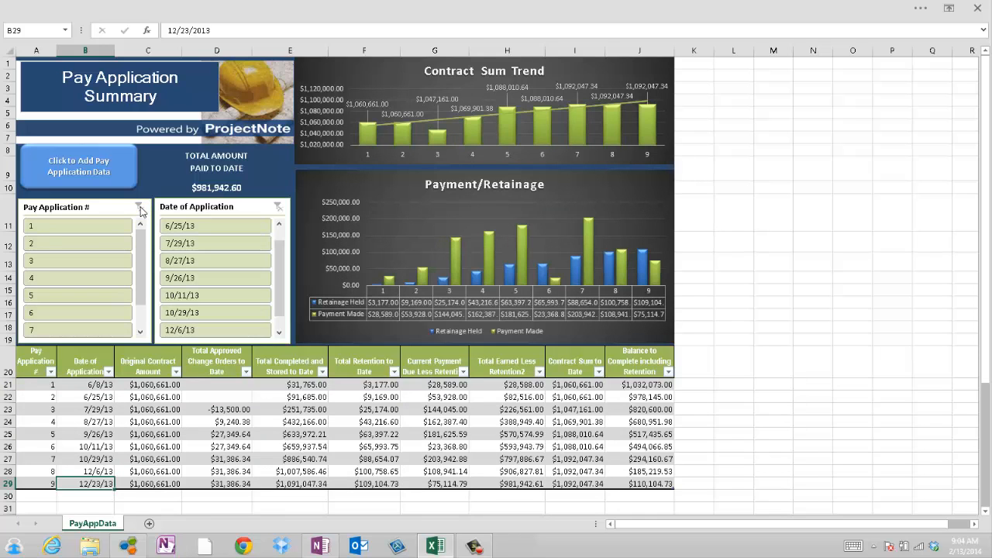
click(72, 231)
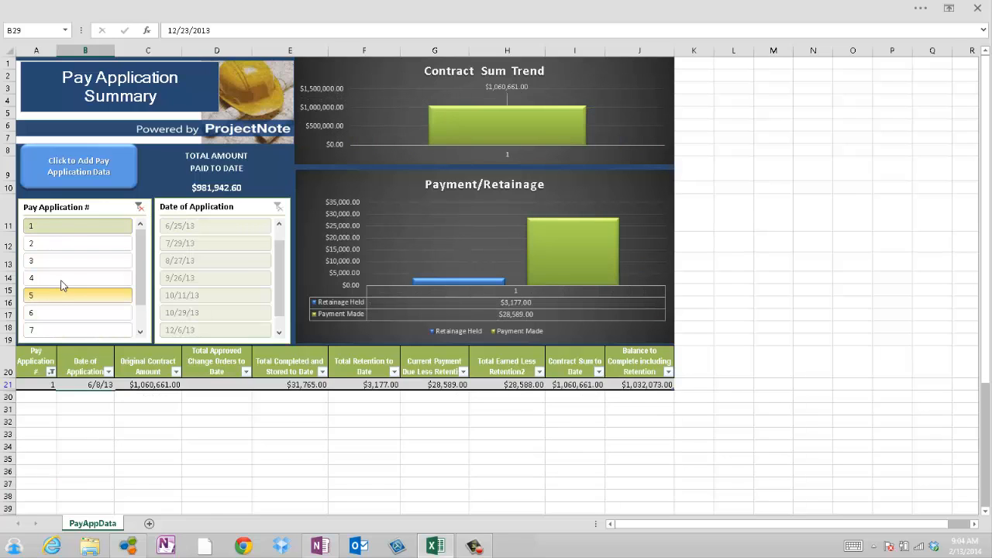
click(62, 282)
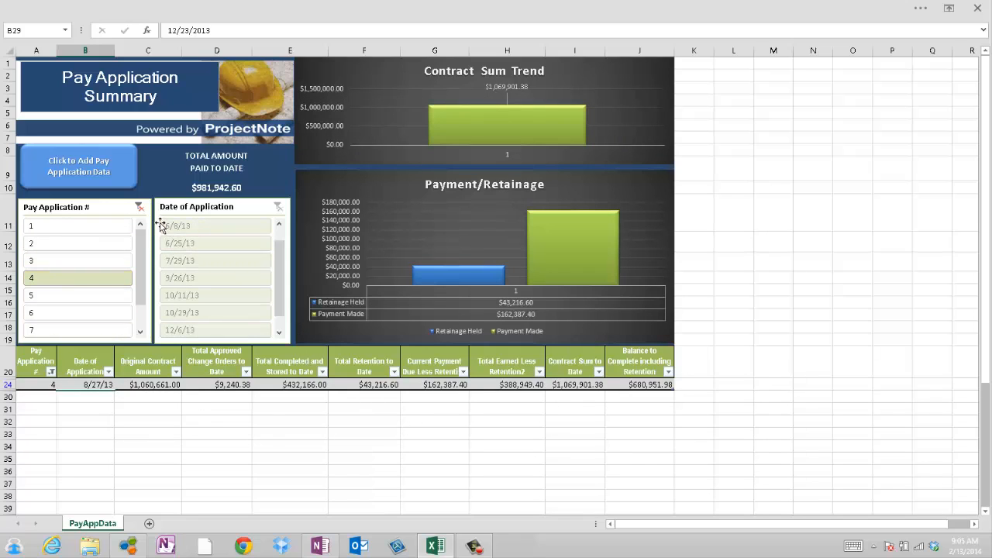
click(139, 207)
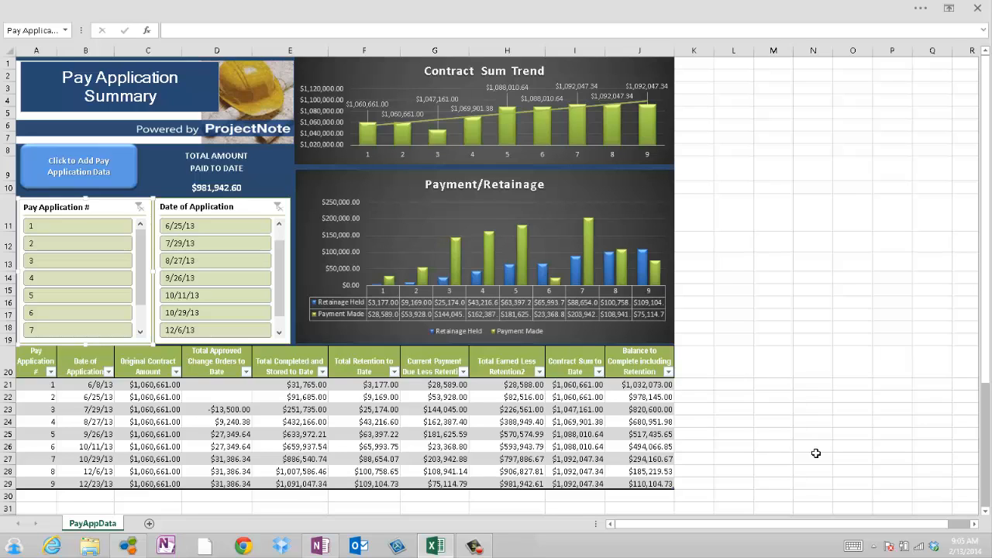
Bring up the G702 - PAY APP 10 Final PDF in PDF Converter Professional and open the workbook's pay application entry form
click(474, 546)
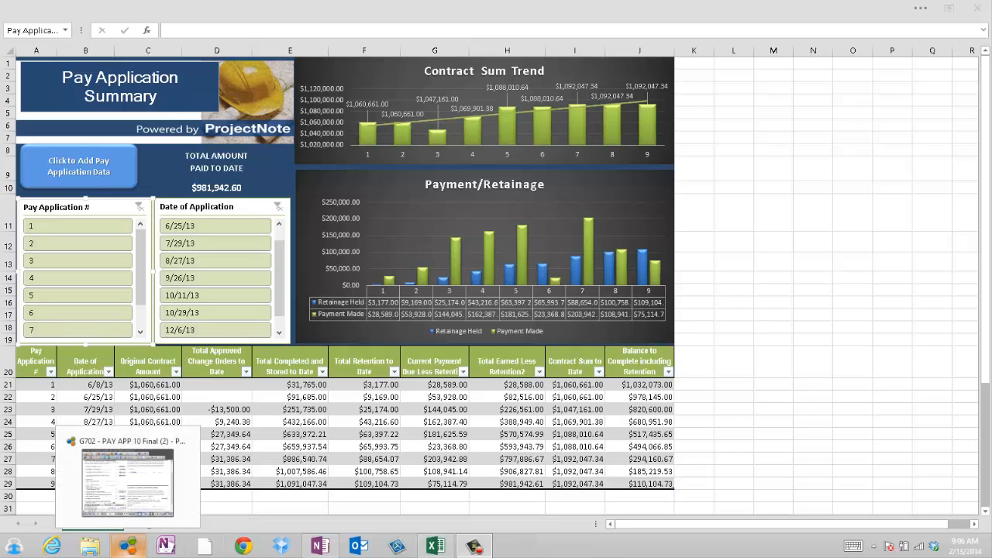
click(137, 548)
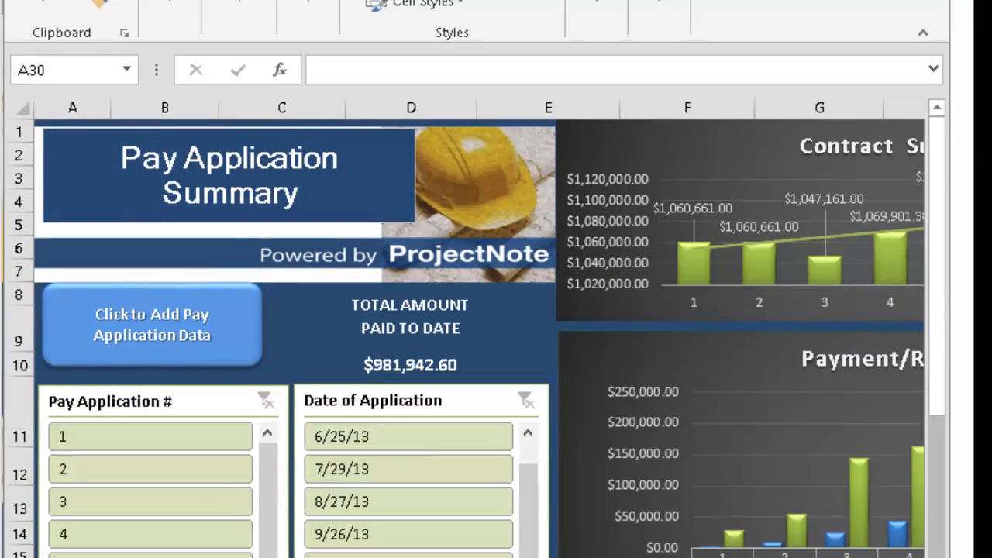
click(156, 327)
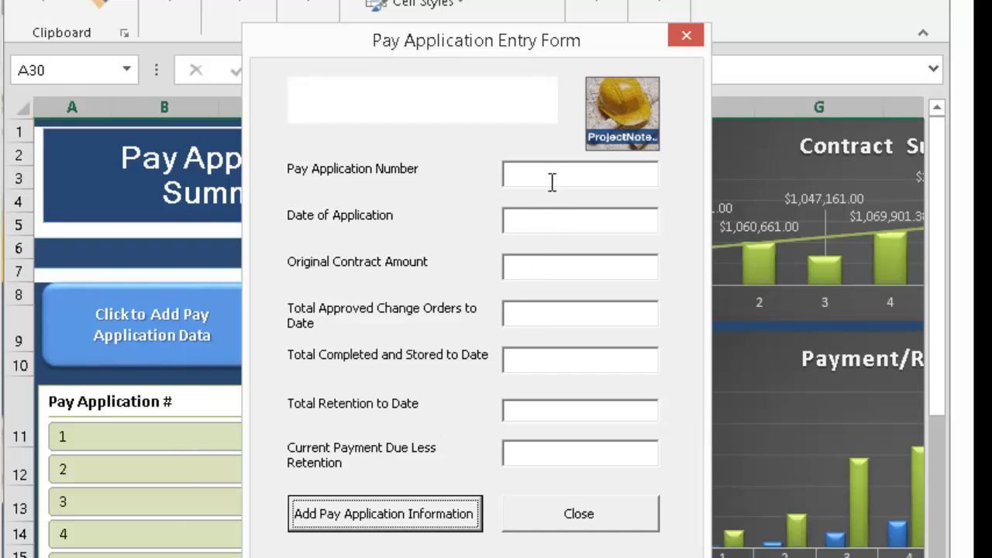
Enter pay application number 10, application date 1/24/14 and original contract amount 1060661.00 in the entry form
click(552, 181)
text(10)
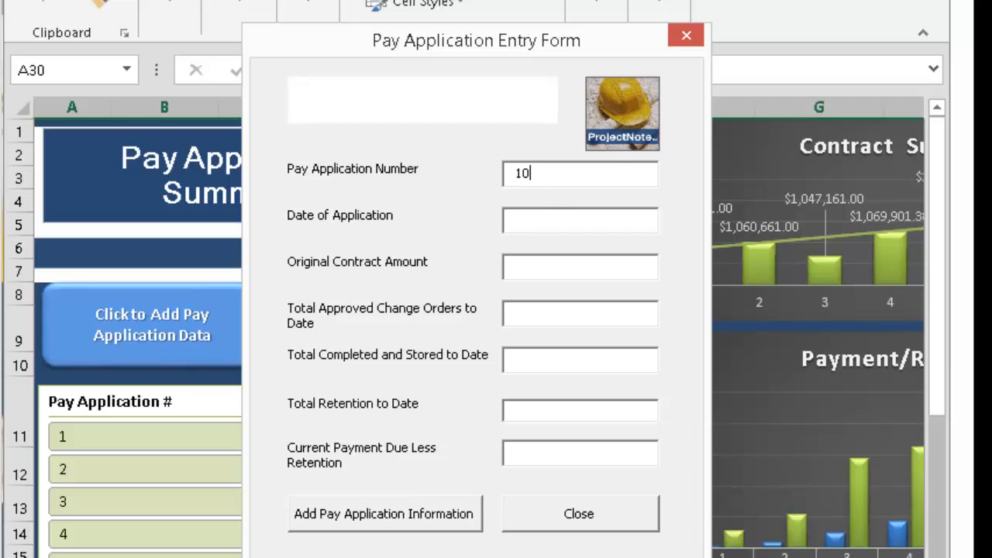
click(542, 223)
text(1/24/14)
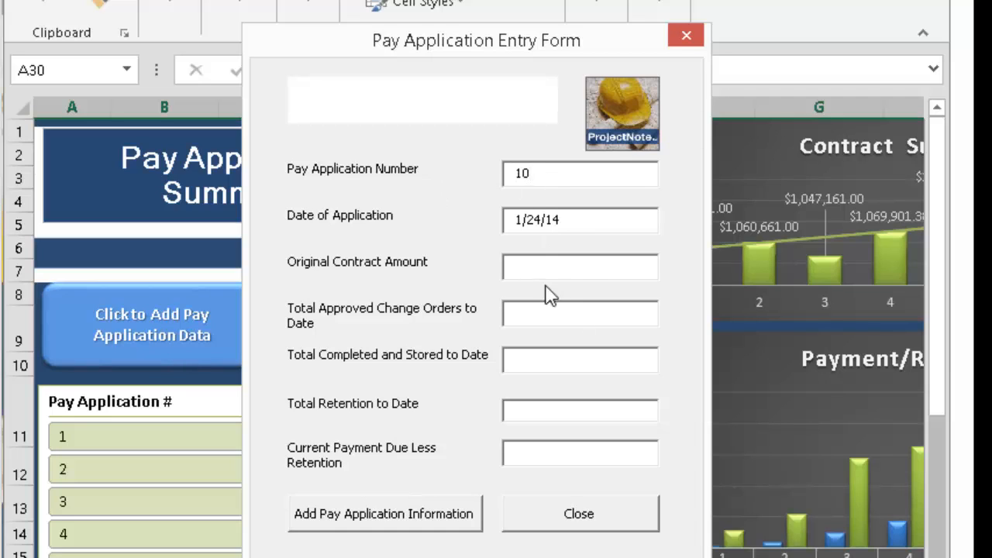
click(578, 276)
text(1060661.00)
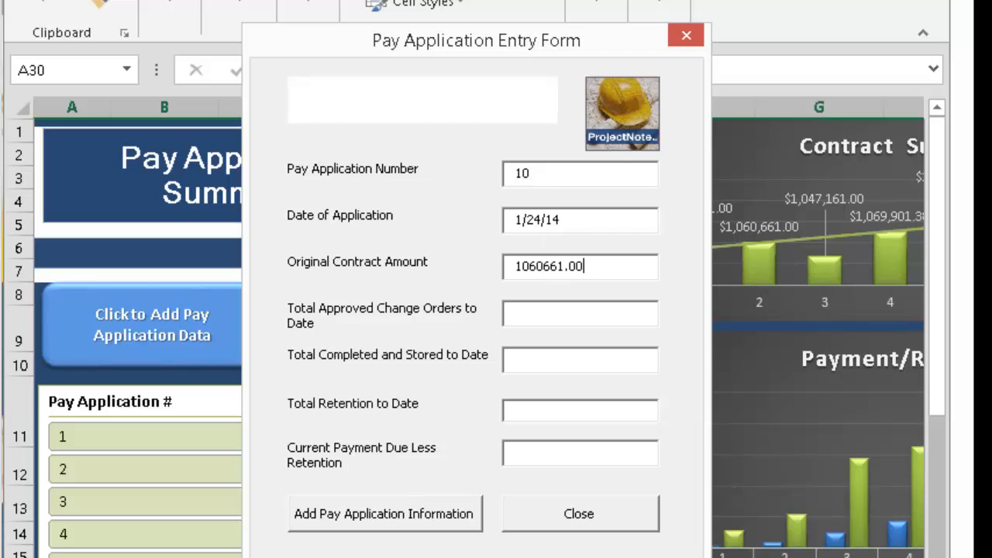
Enter total approved change orders of 31386.34 and total completed and stored to date of 1092047.34
click(622, 324)
text(31386.34)
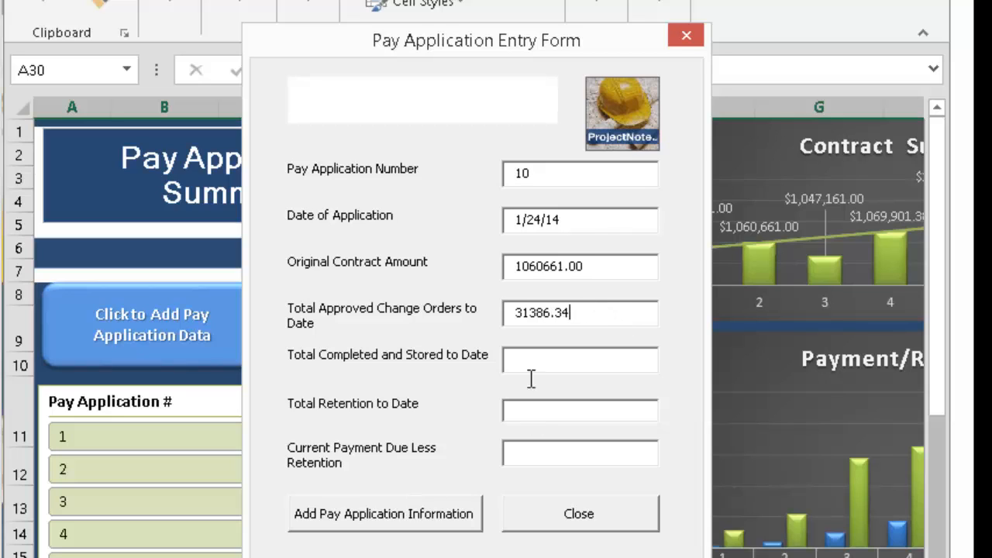
click(531, 365)
text(1092047.34)
Enter total retention 0 and current payment due 110104.73, add the pay application record and close the form
click(570, 417)
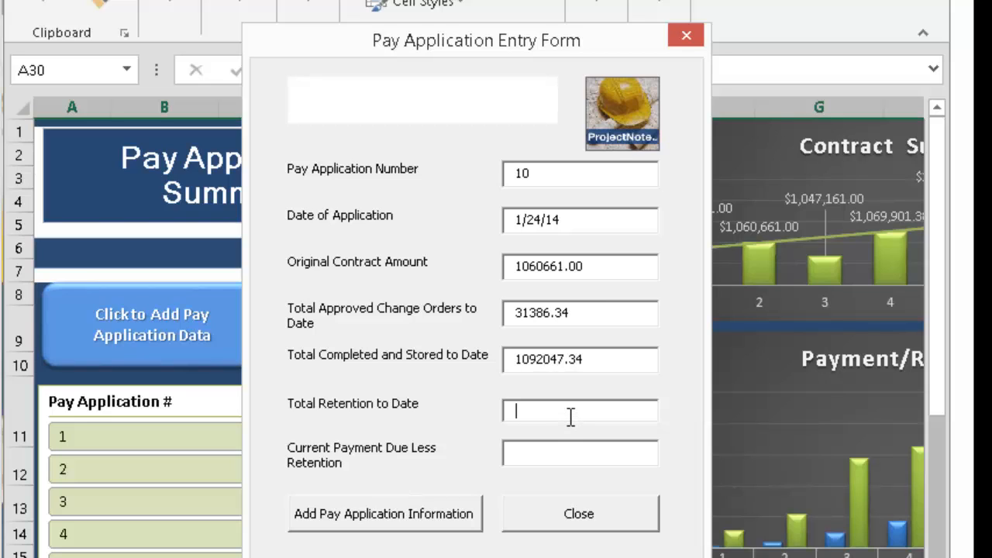
text(0)
click(576, 463)
text(110104.73)
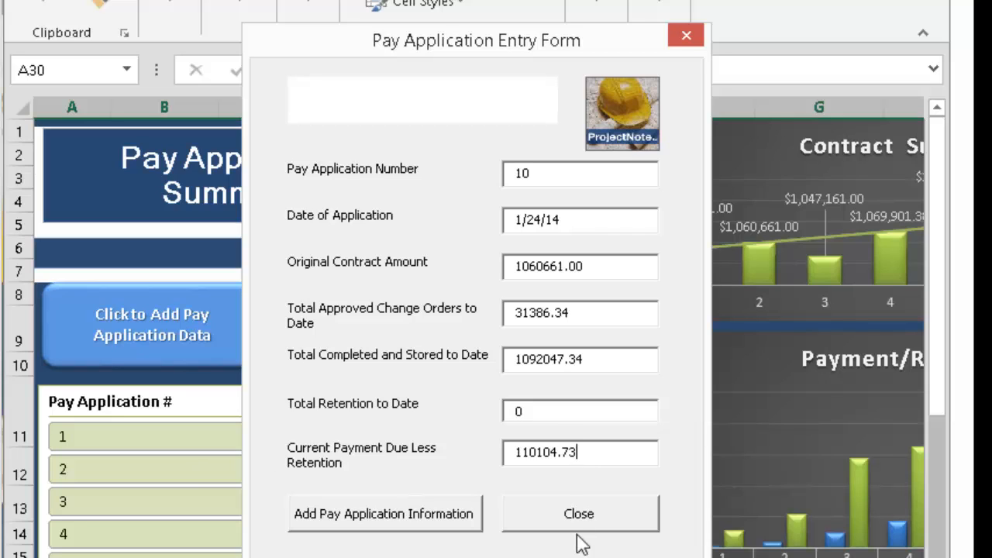
click(383, 523)
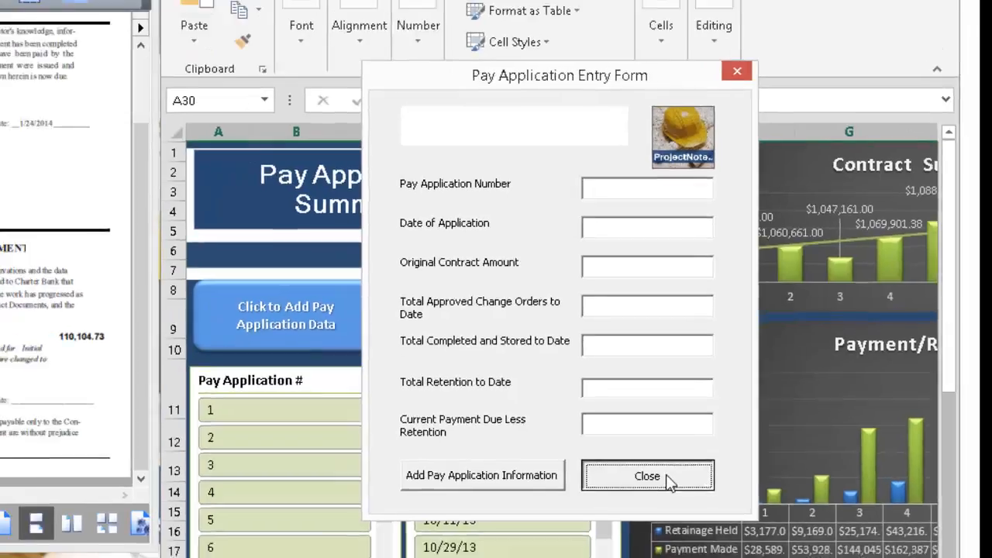
click(605, 514)
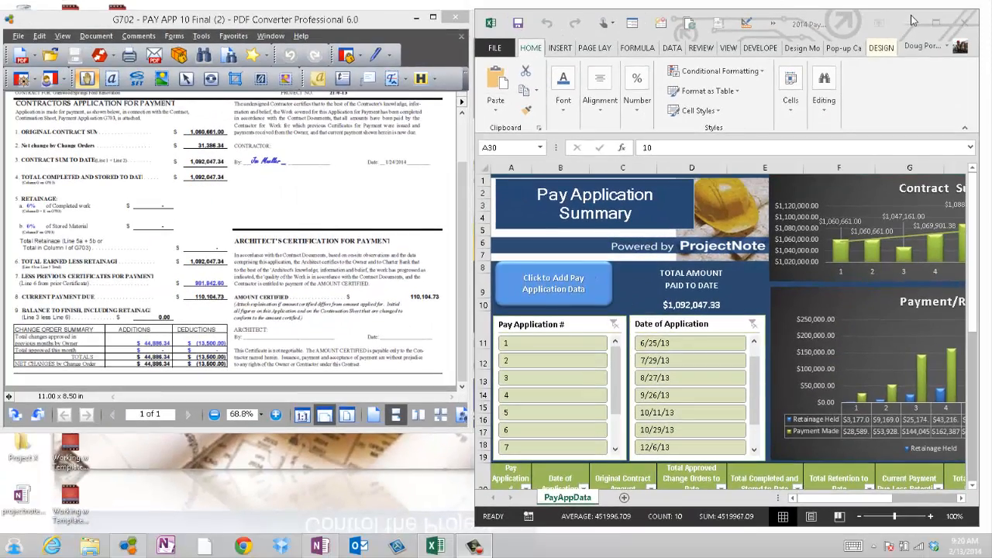
Maximize the workbook and review the pay application 10 row and the summary charts
click(937, 24)
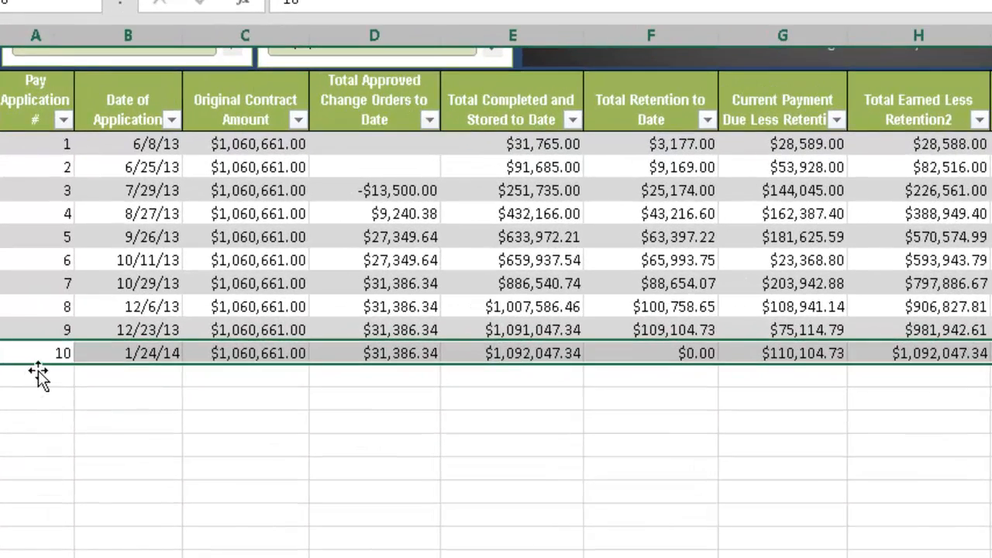
click(518, 426)
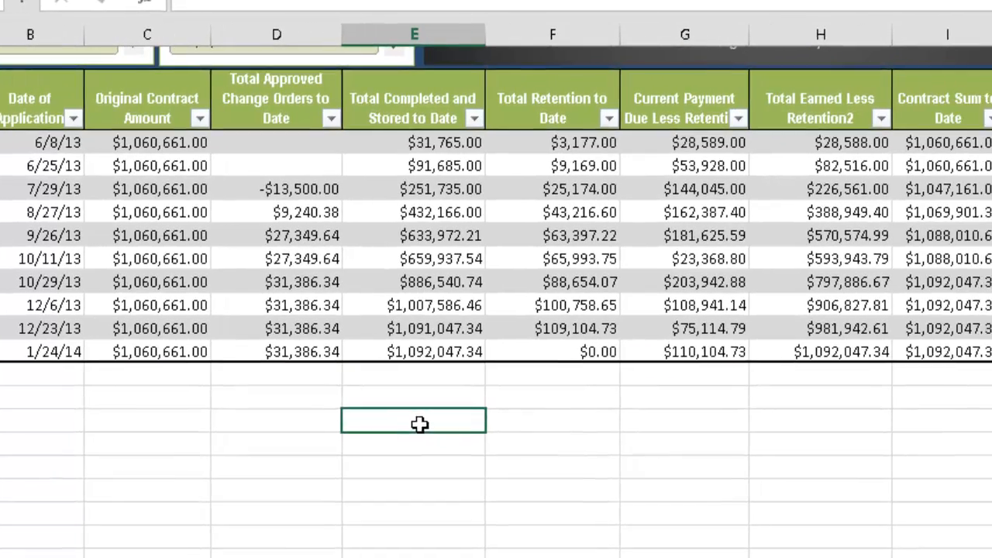
scroll(418, 423, up, 6)
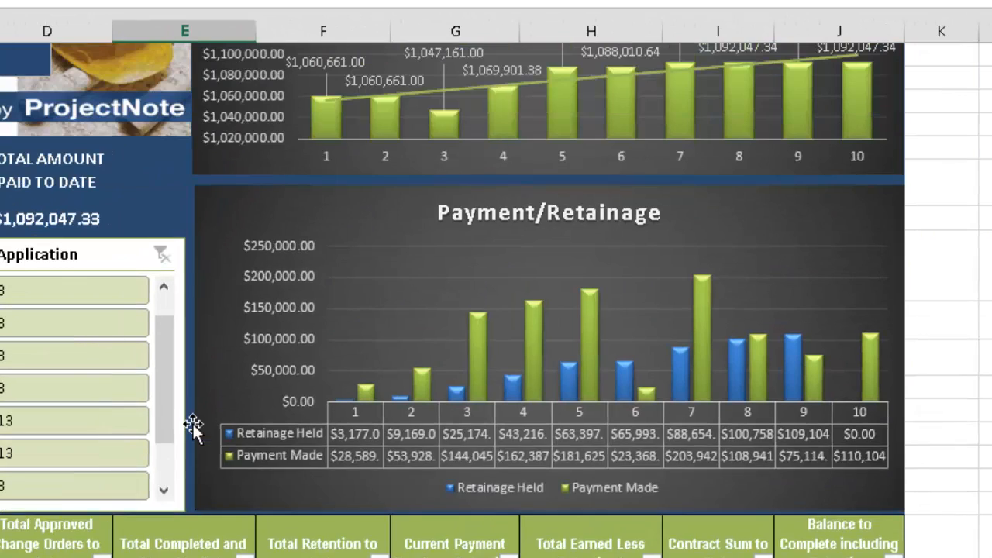
scroll(194, 427, up, 1)
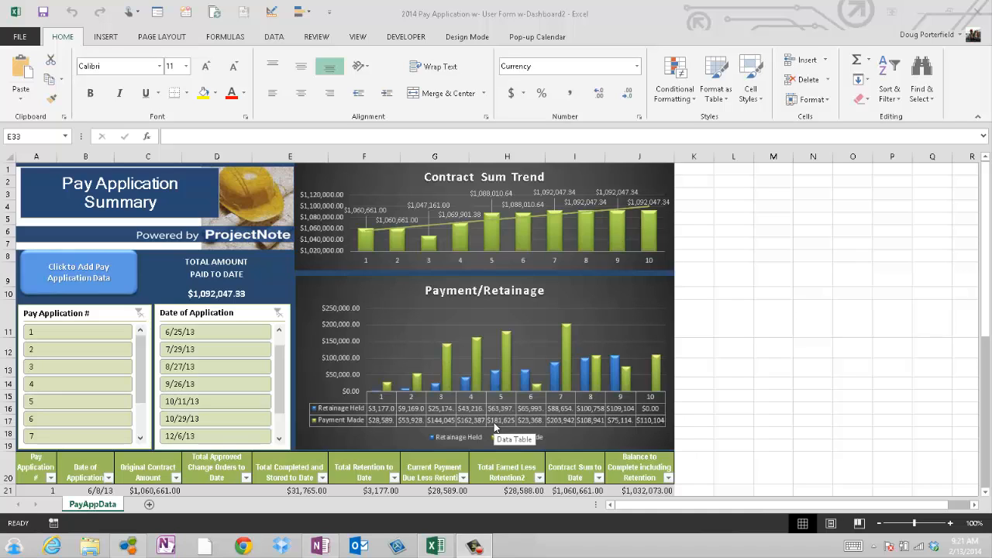
Save the workbook, switch to OneNote and add a new page to the Pay App section
click(44, 15)
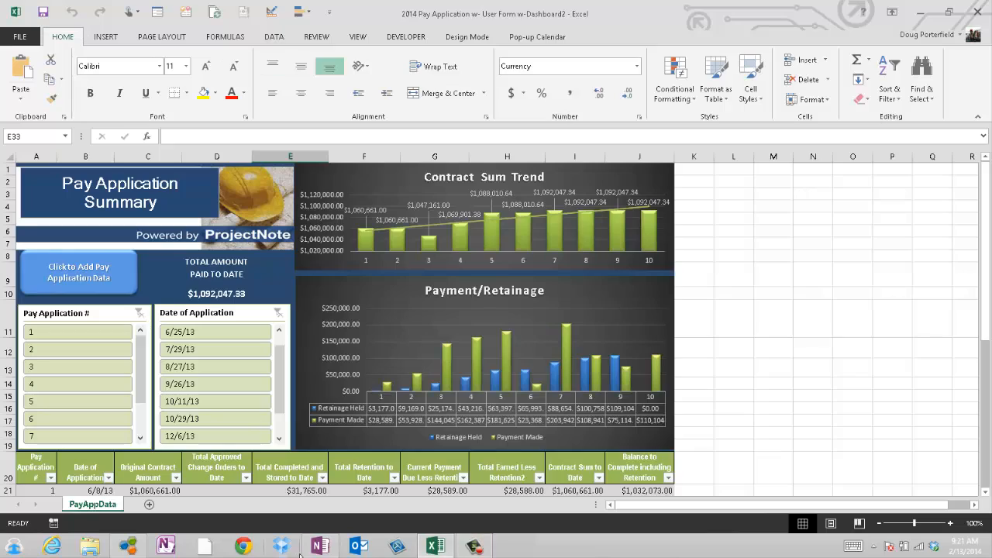
mouse_move(324, 554)
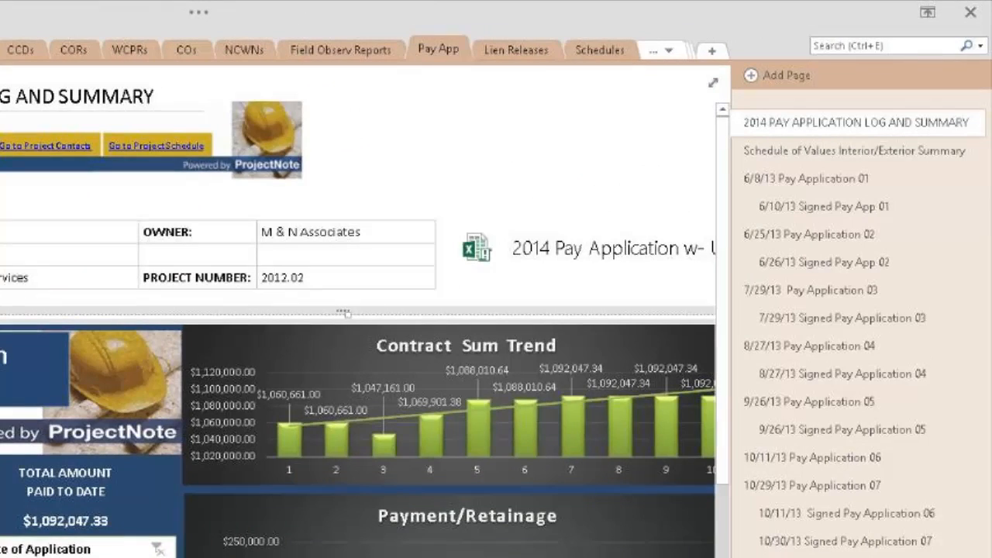
click(776, 75)
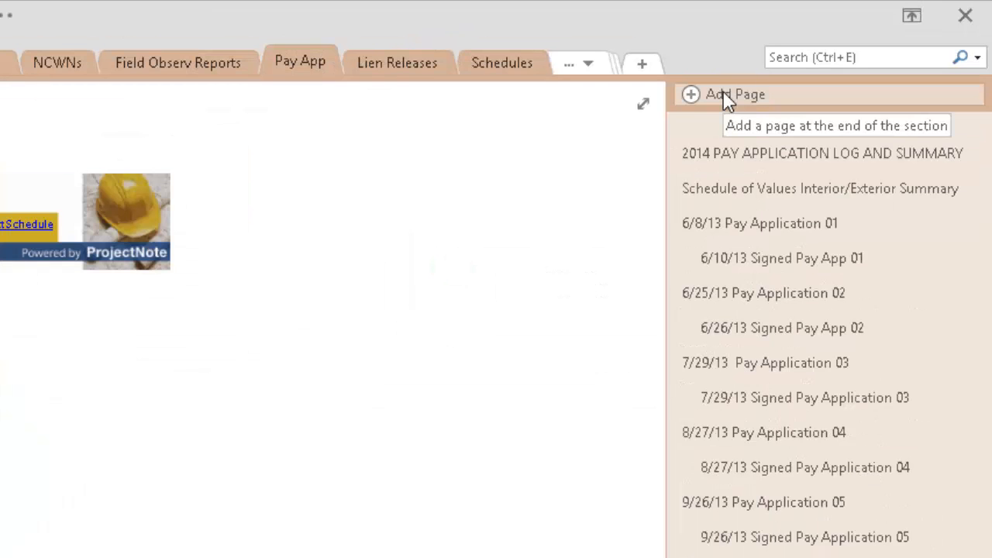
click(726, 96)
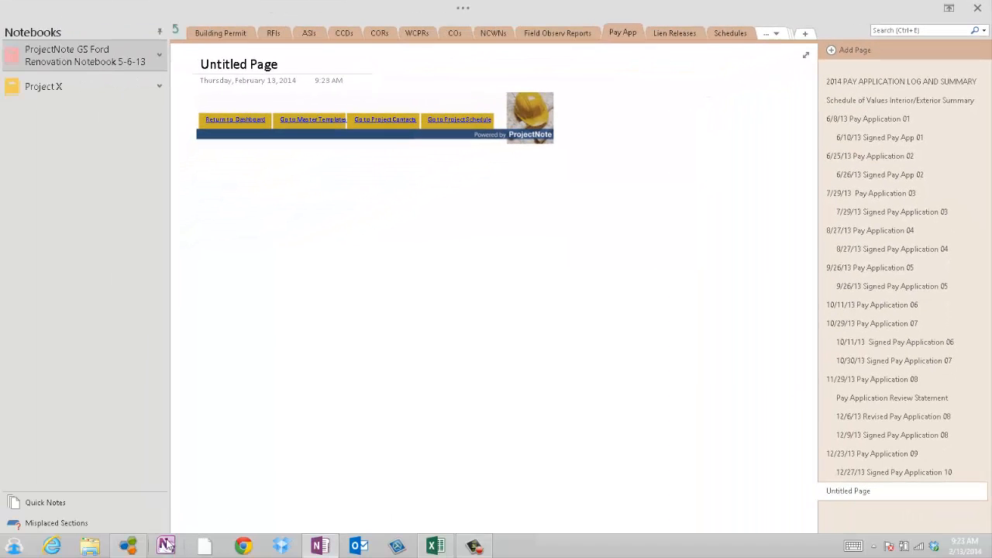
Switch to the G702 - PAY APP 10 Final (2) PDF and select Send To OneNote 2013 as the printer for it
click(129, 546)
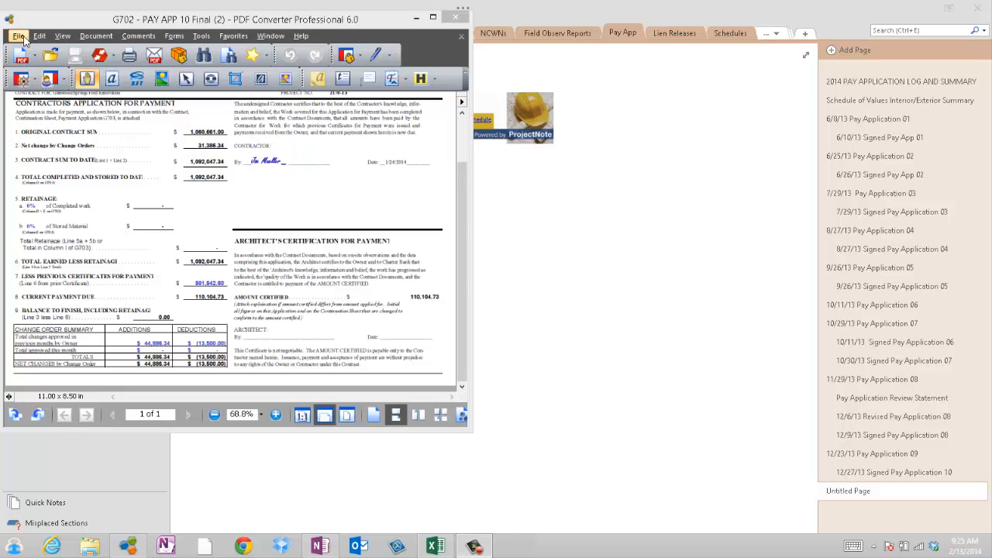
click(19, 37)
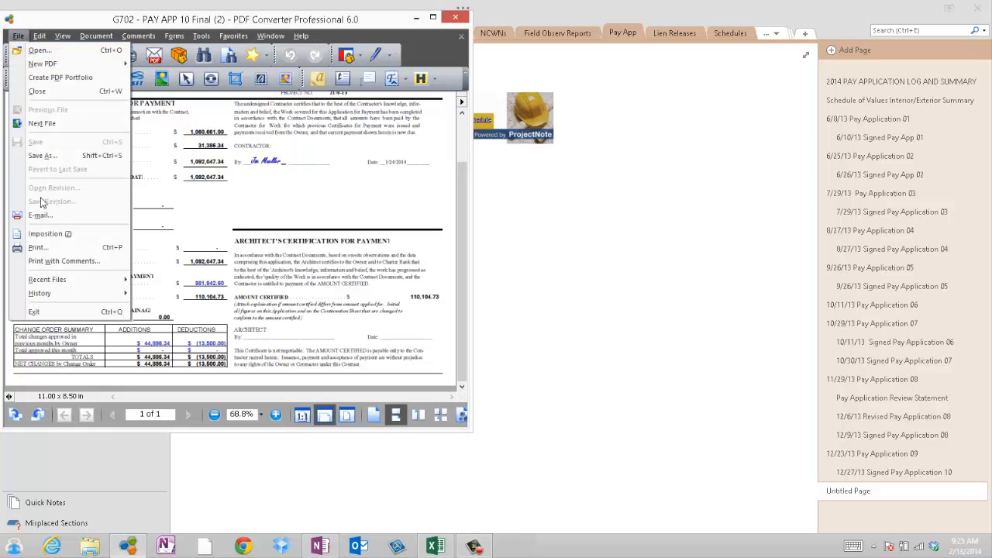
click(37, 248)
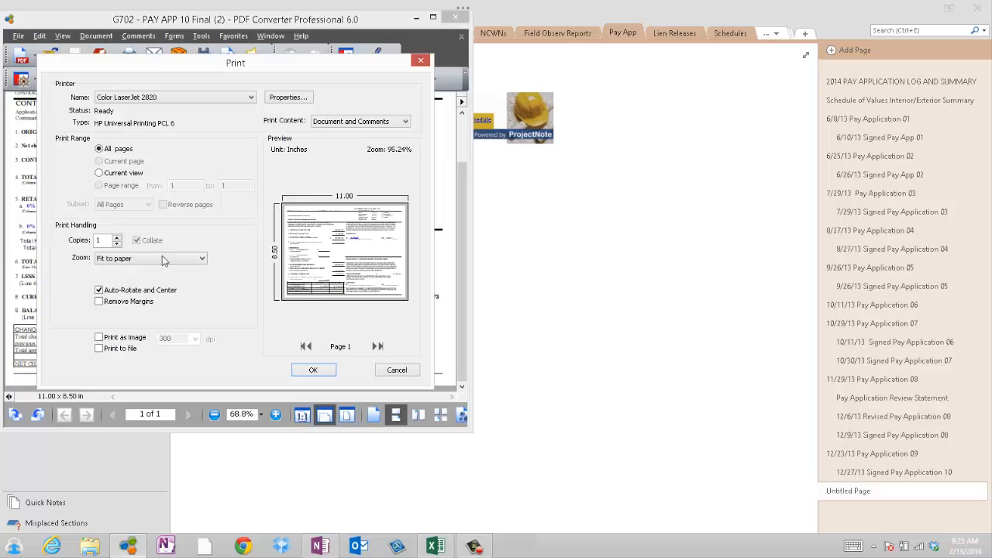
click(251, 97)
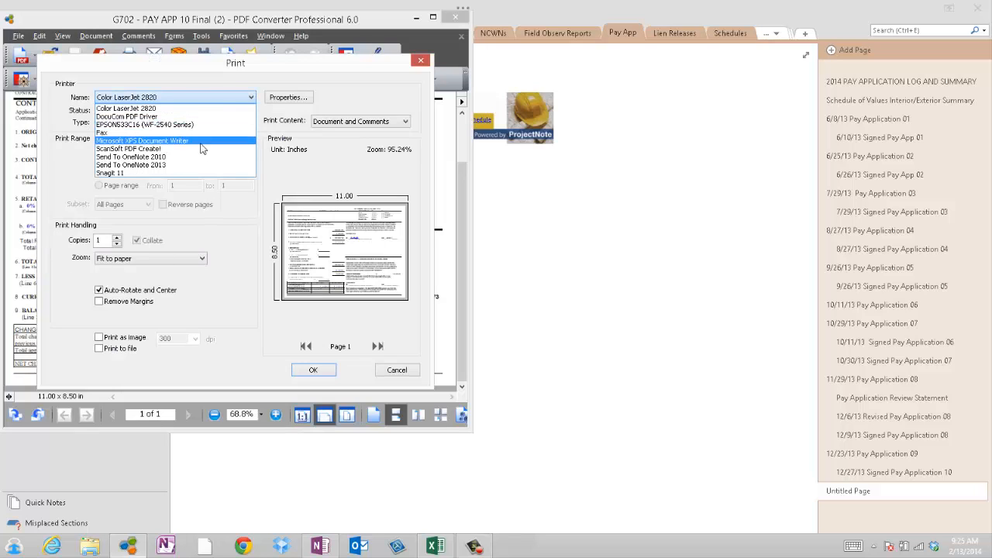
click(201, 165)
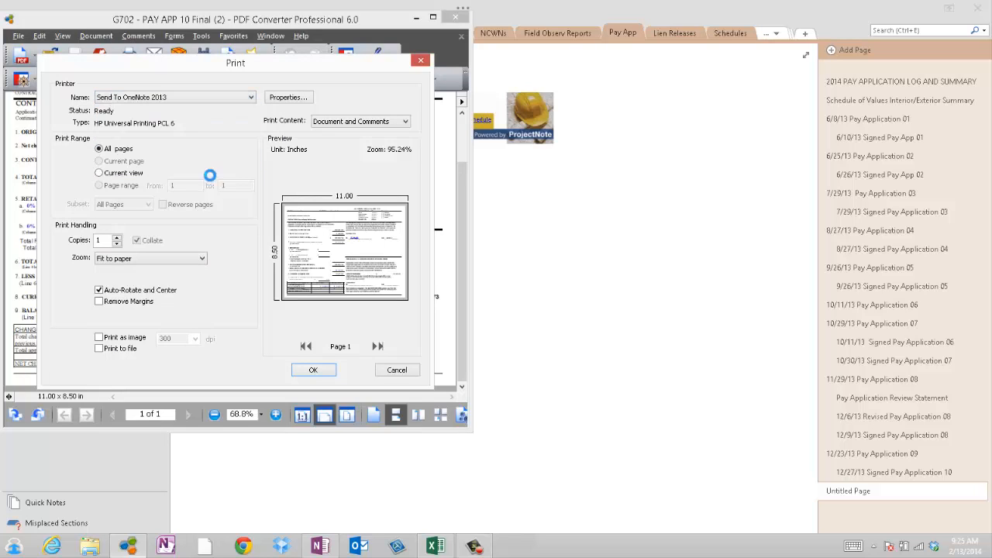
Print the pay application PDF to the new OneNote page in Landscape orientation and close the PDF
click(301, 101)
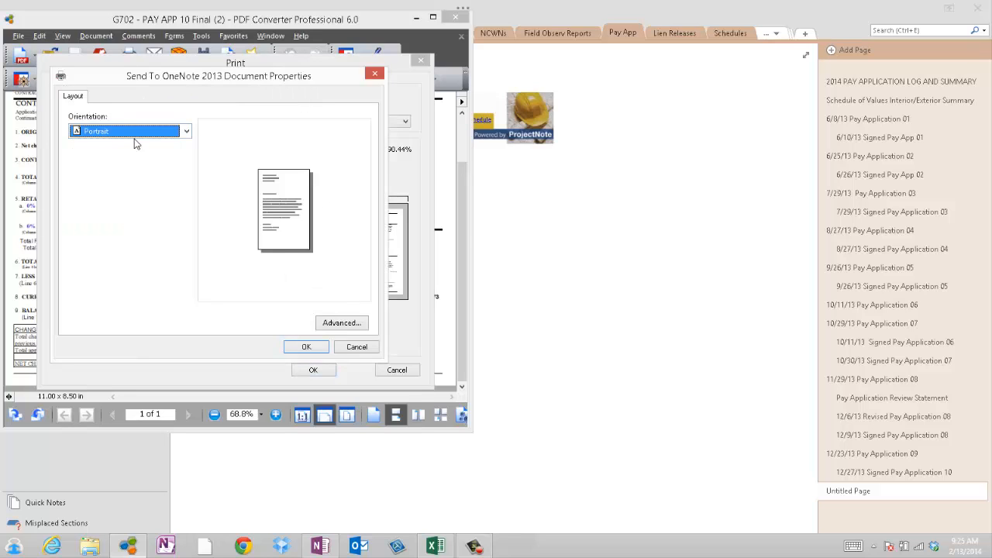
click(184, 133)
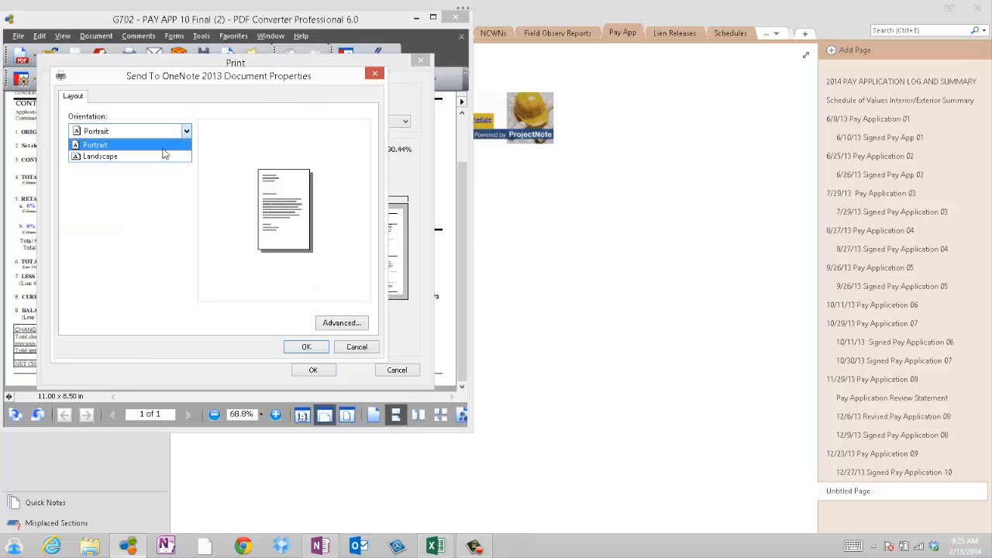
click(162, 152)
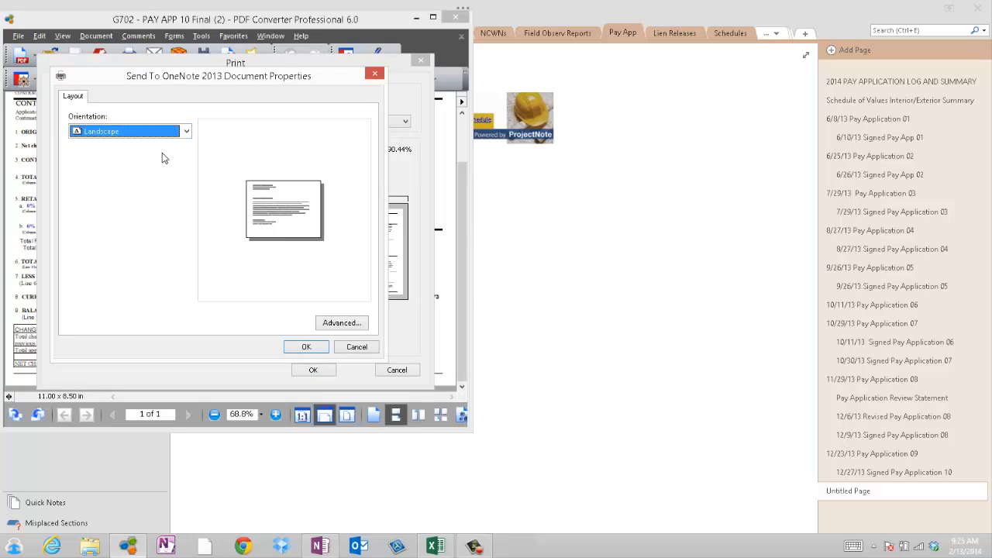
click(310, 346)
click(314, 370)
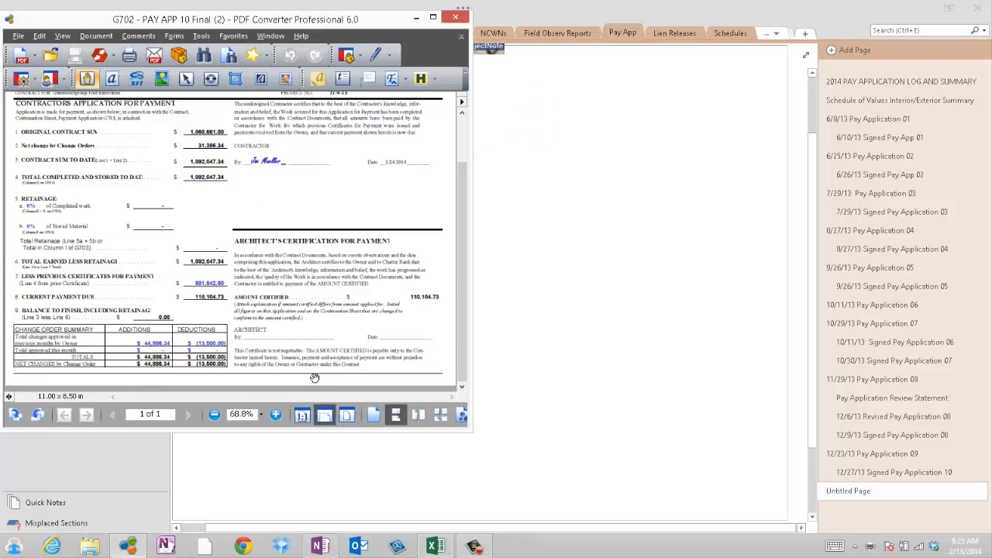
click(456, 18)
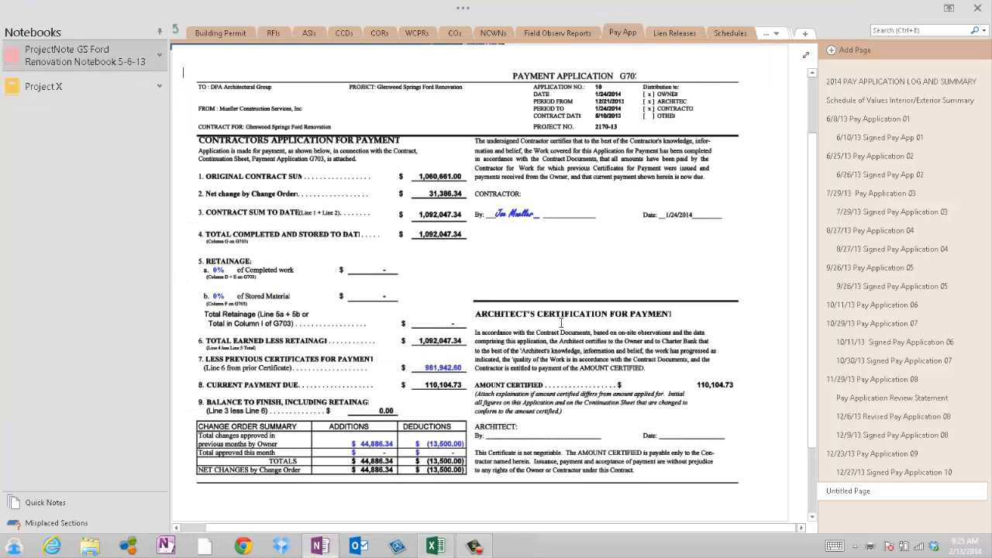
Title the new printout page "1/24/14 Pay Application 10"
scroll(565, 323, up, 2)
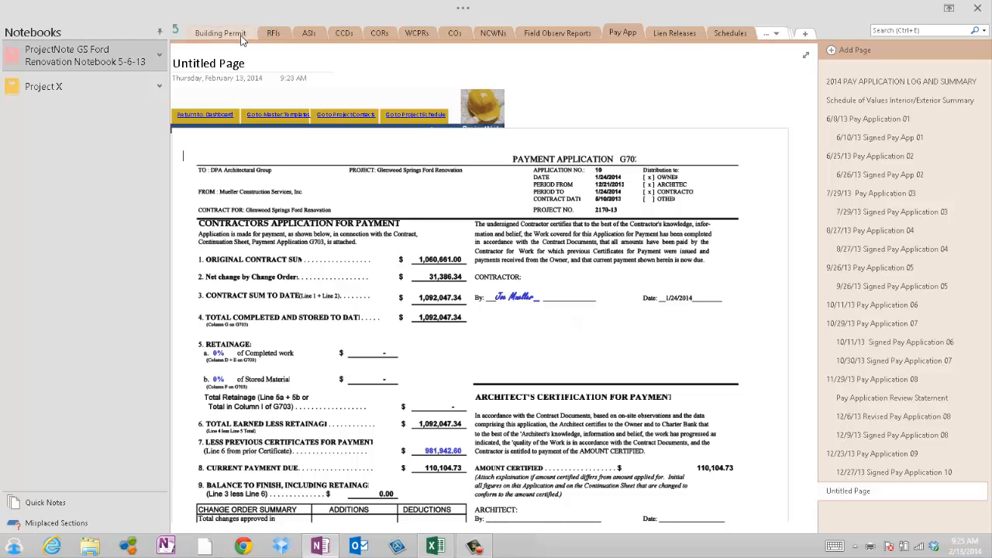
drag(253, 67, 226, 77)
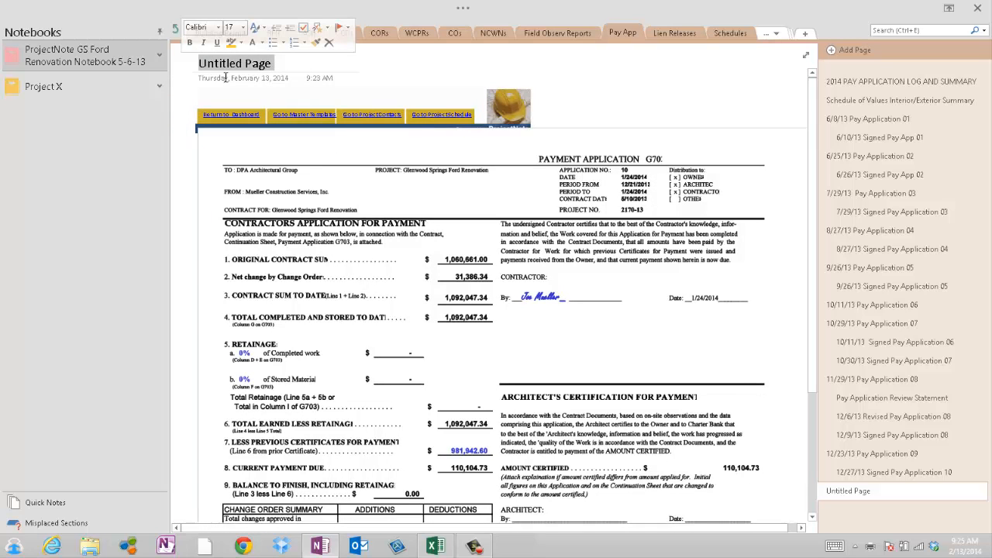
text(1/2)
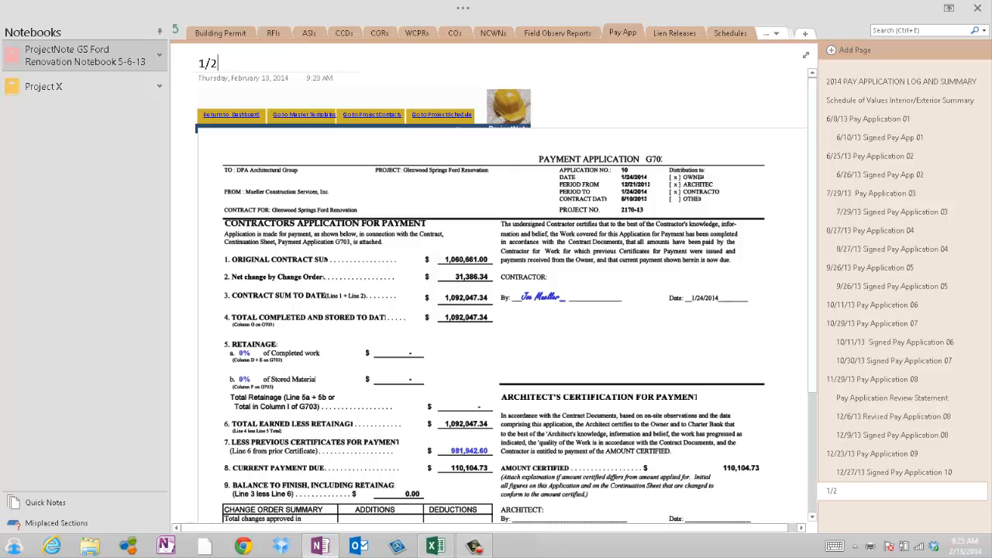
text(4/14 Pay)
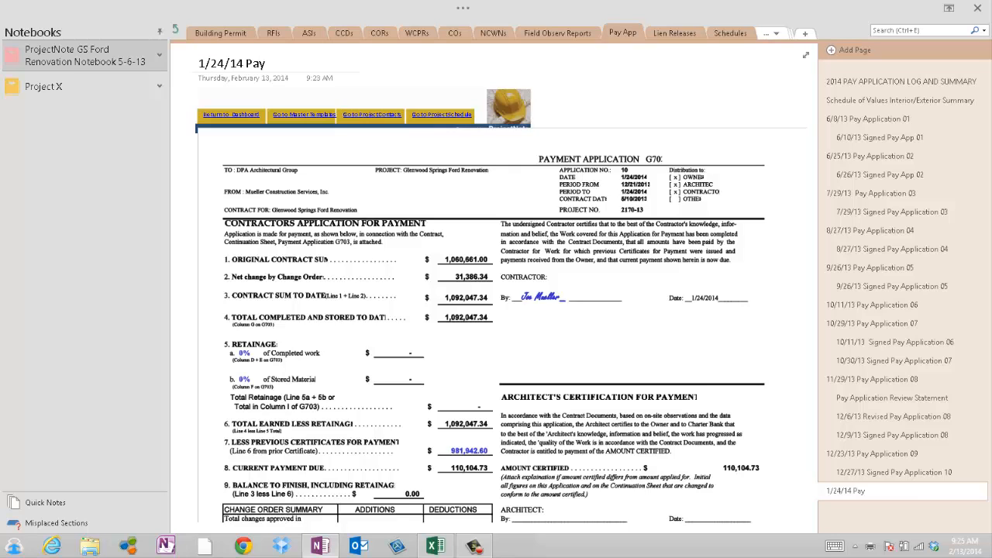
text( Application)
text(10)
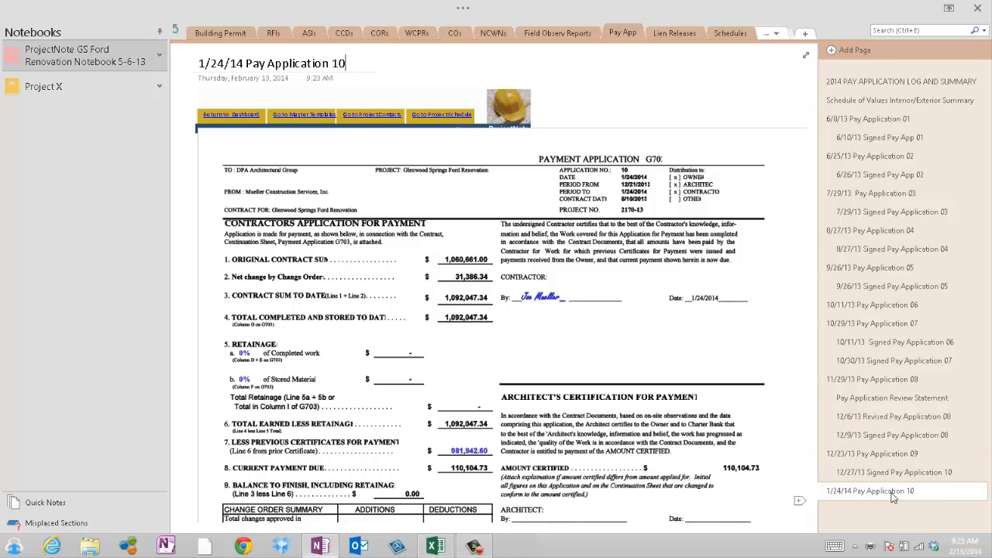
Open the 2014 PAY APPLICATION LOG AND SUMMARY page and review its embedded pay application charts and table
click(859, 83)
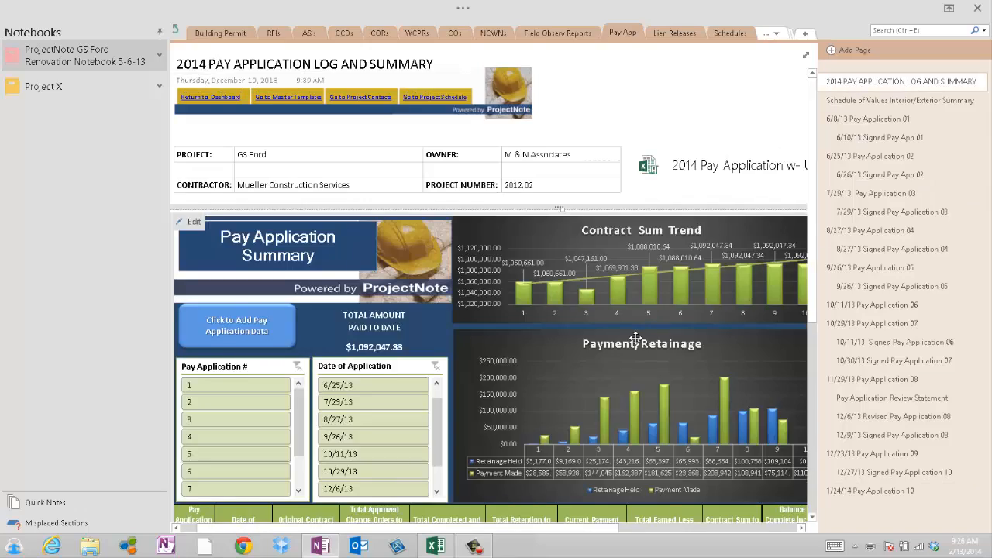
scroll(635, 338, down, 5)
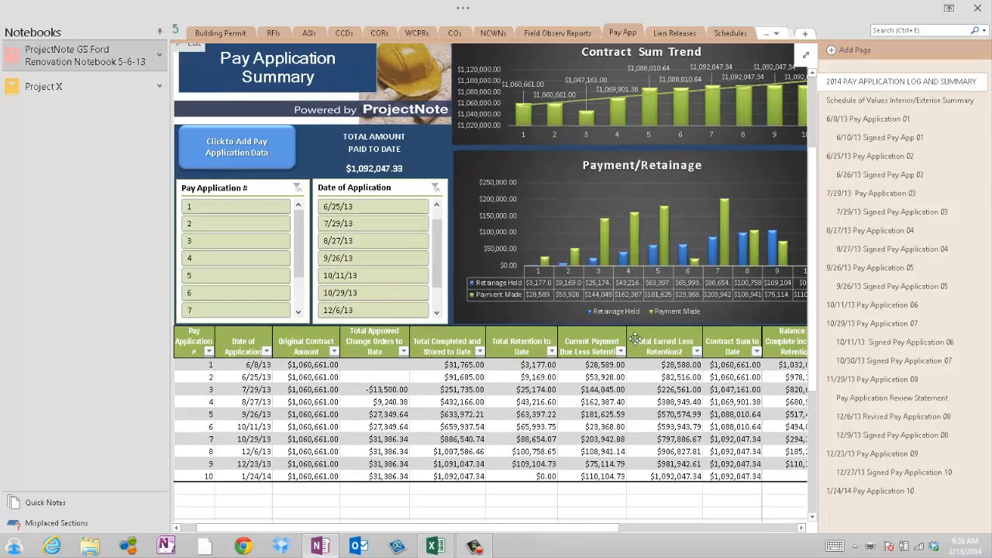
scroll(635, 337, up, 3)
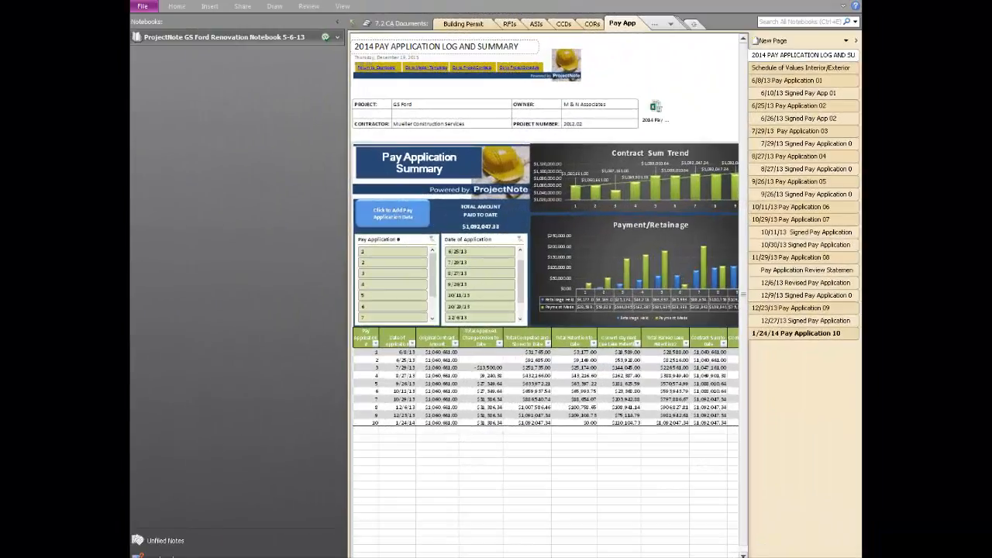
Open the Excel pay application workbook attached beside the project information table on the log page
click(363, 153)
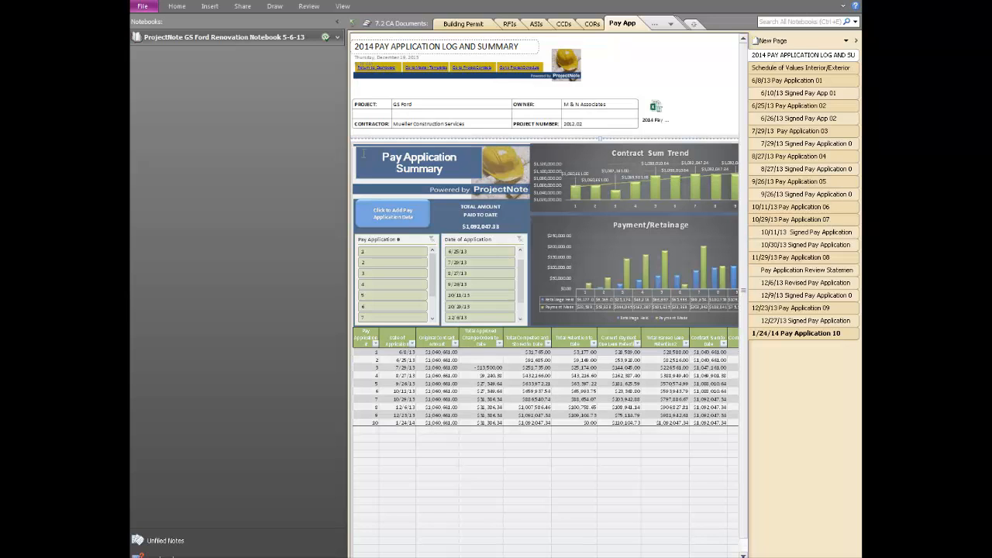
click(655, 106)
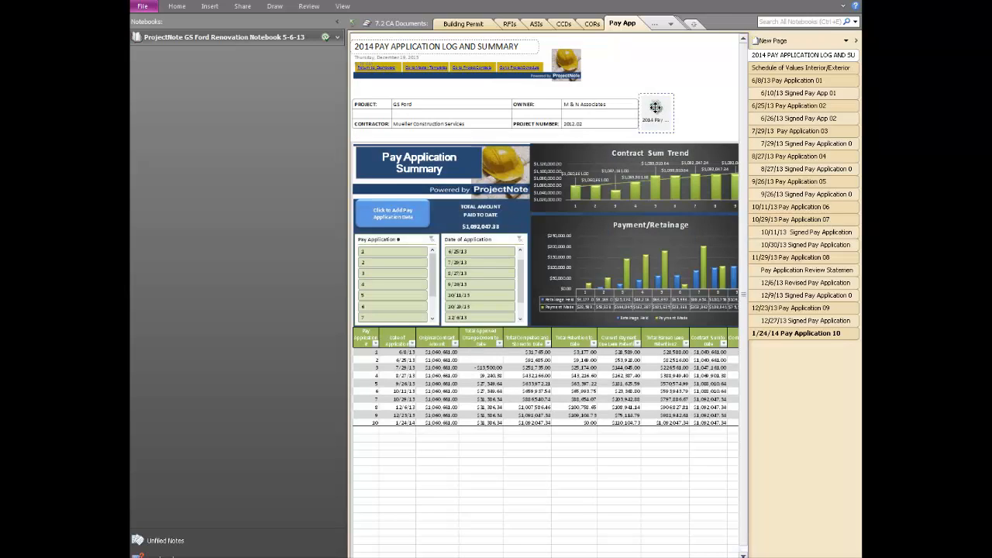
right_click(655, 107)
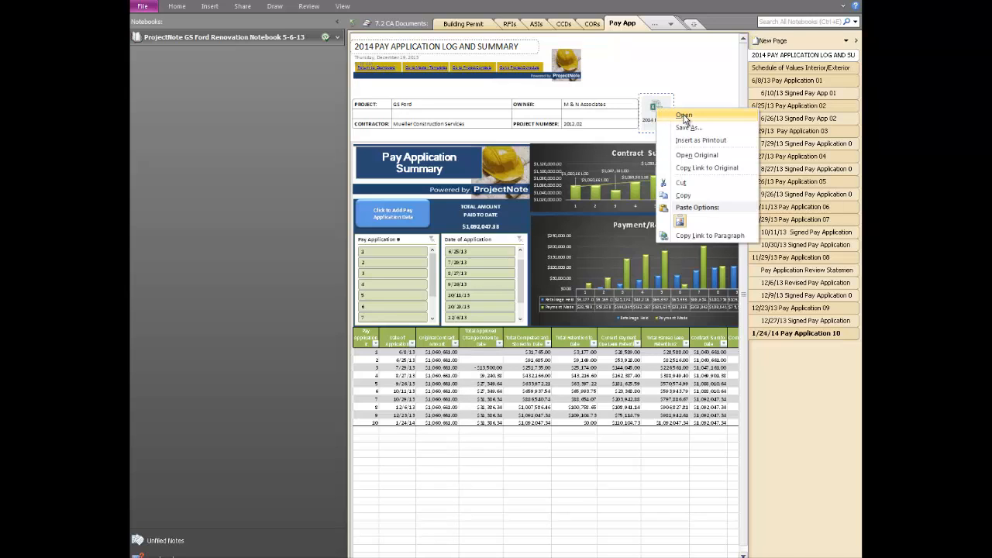
click(685, 116)
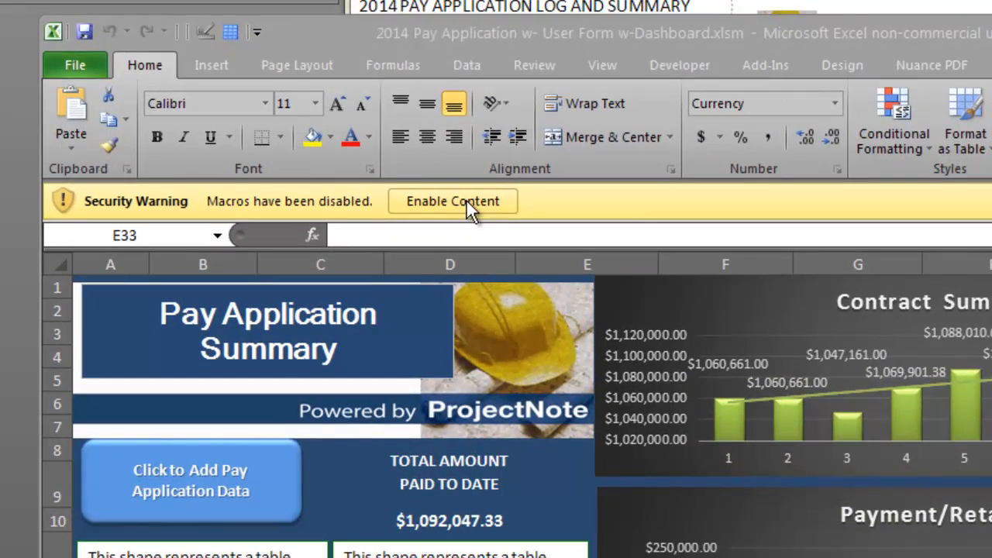
Enable the workbook's macro content and open the pay application data entry form in the maximized window
click(466, 200)
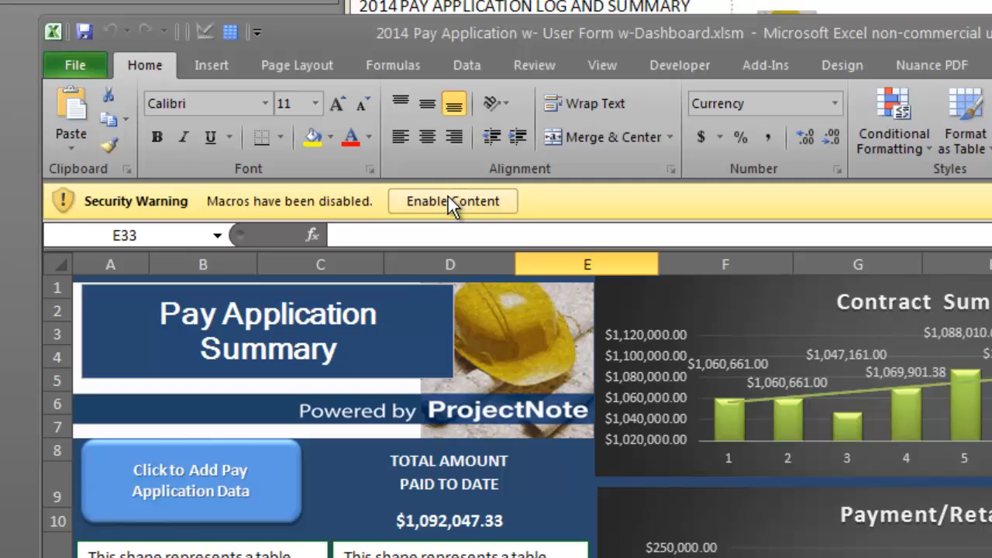
click(448, 201)
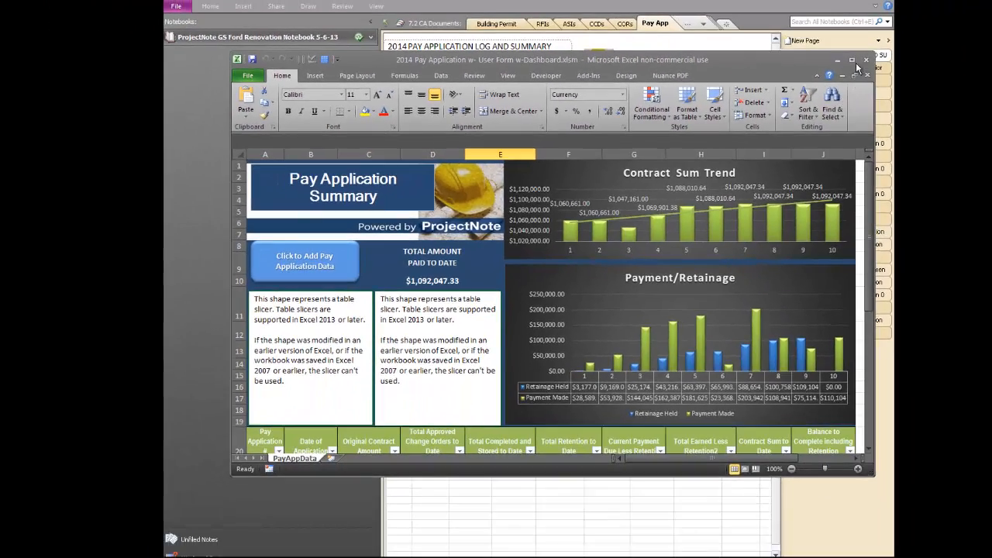
click(852, 61)
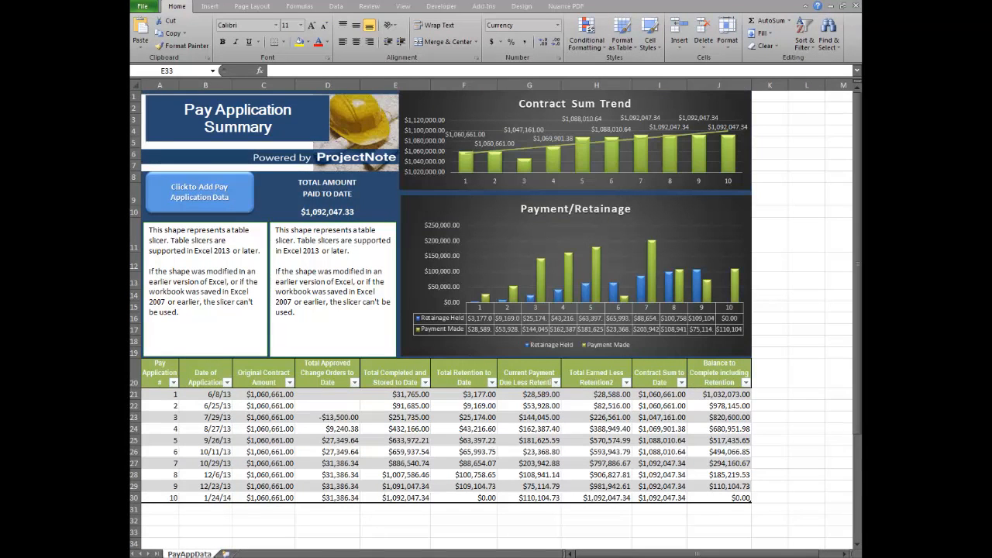
click(199, 193)
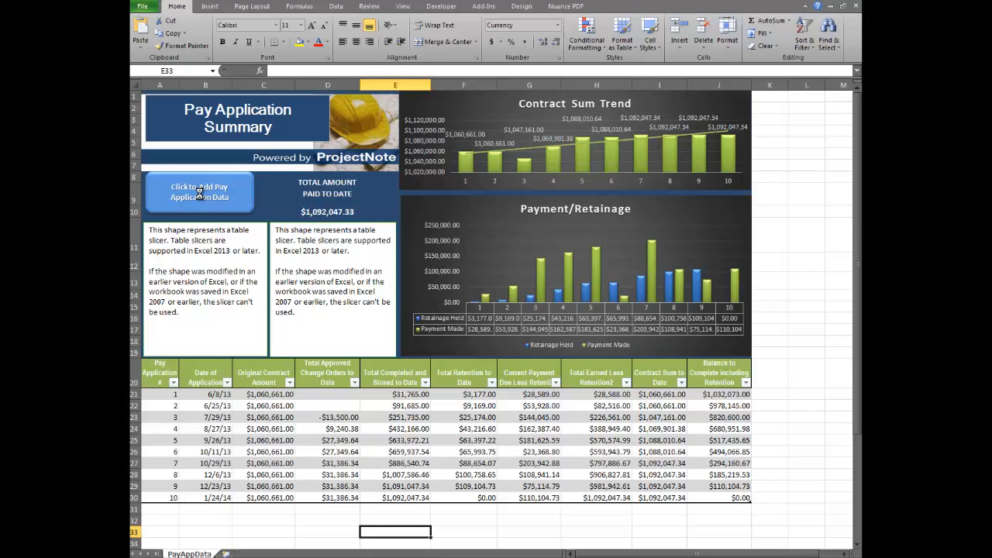
click(199, 193)
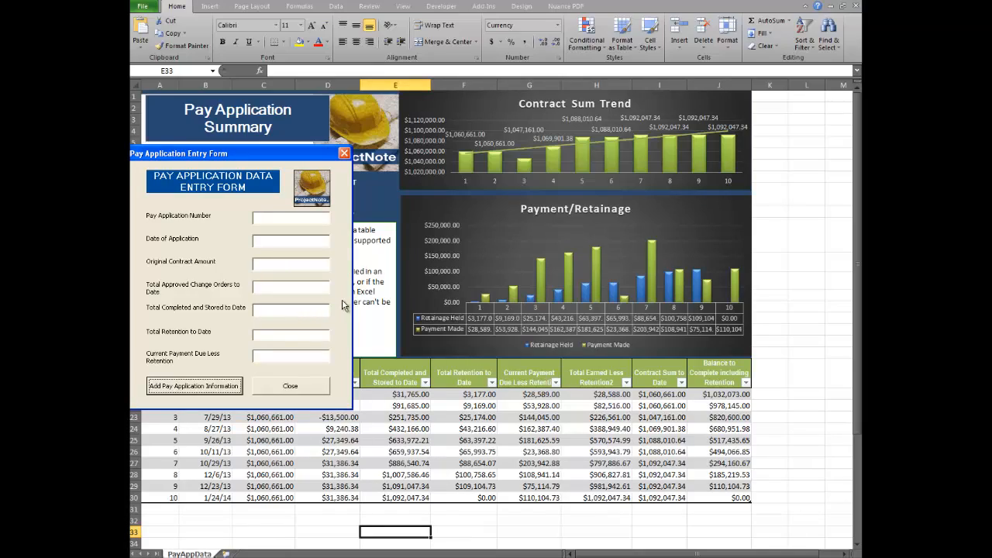